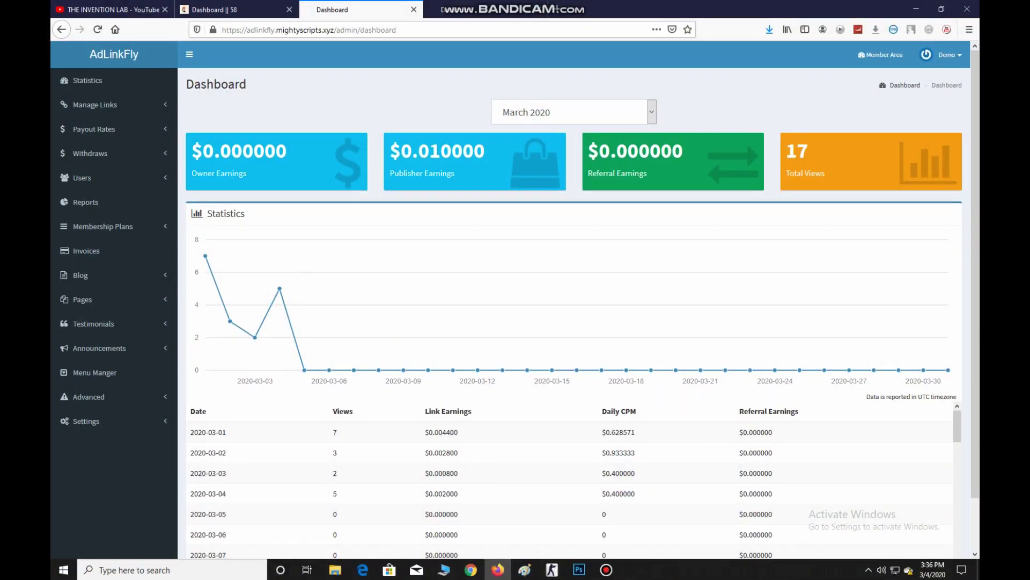
Step: Look over the March 2020 statistics on the admin dashboard, collapsing and re-expanding the navigation sidebar
{"action": "scroll", "coordinate": [515, 301], "scroll_direction": "down", "scroll_amount": 2}
{"action": "scroll", "coordinate": [516, 300], "scroll_direction": "up", "scroll_amount": 3}
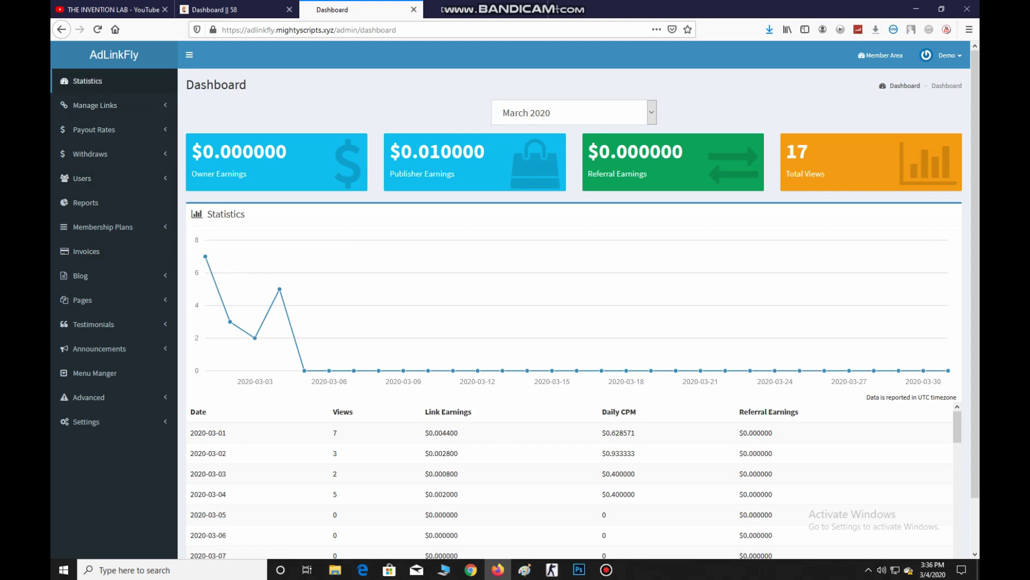
{"action": "left_click", "coordinate": [189, 54]}
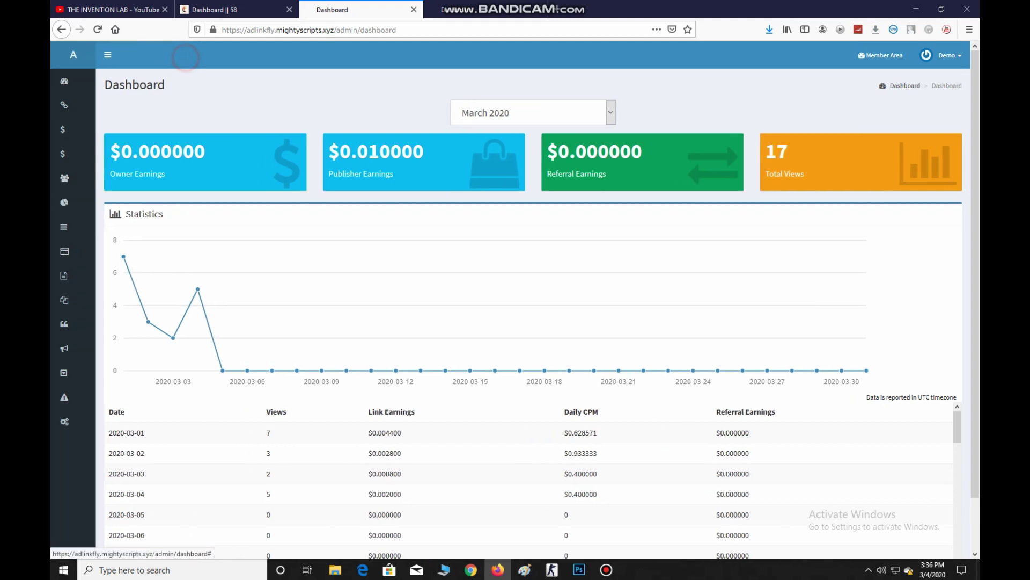
{"action": "left_click", "coordinate": [189, 55]}
{"action": "left_click", "coordinate": [189, 54]}
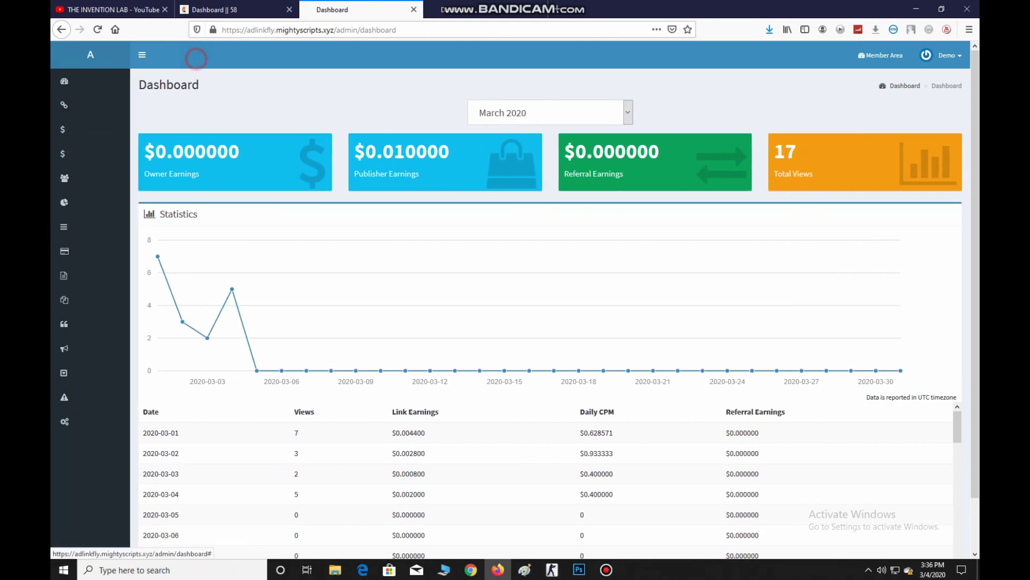
{"action": "left_click", "coordinate": [188, 54]}
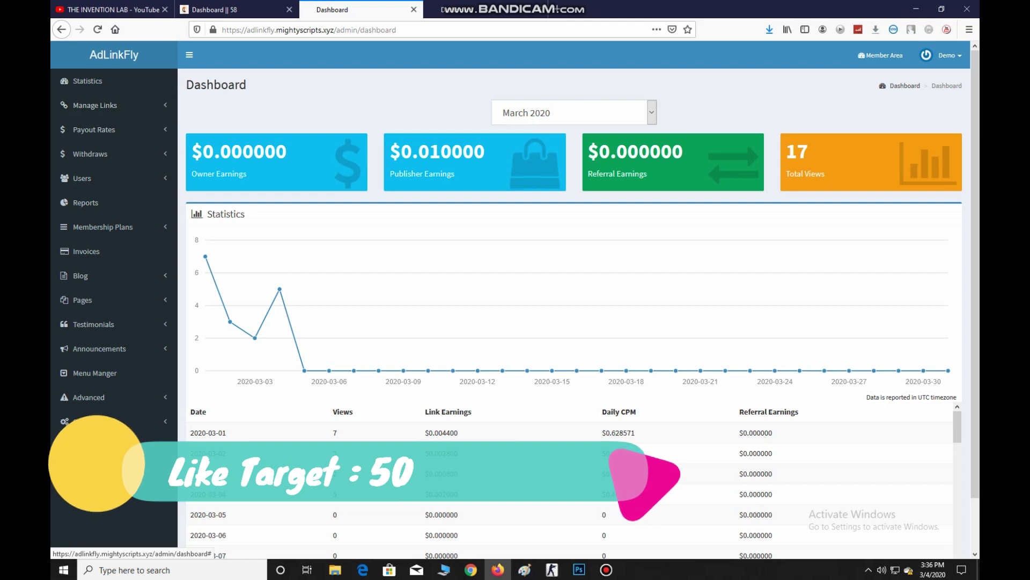
{"action": "double_click", "coordinate": [790, 150]}
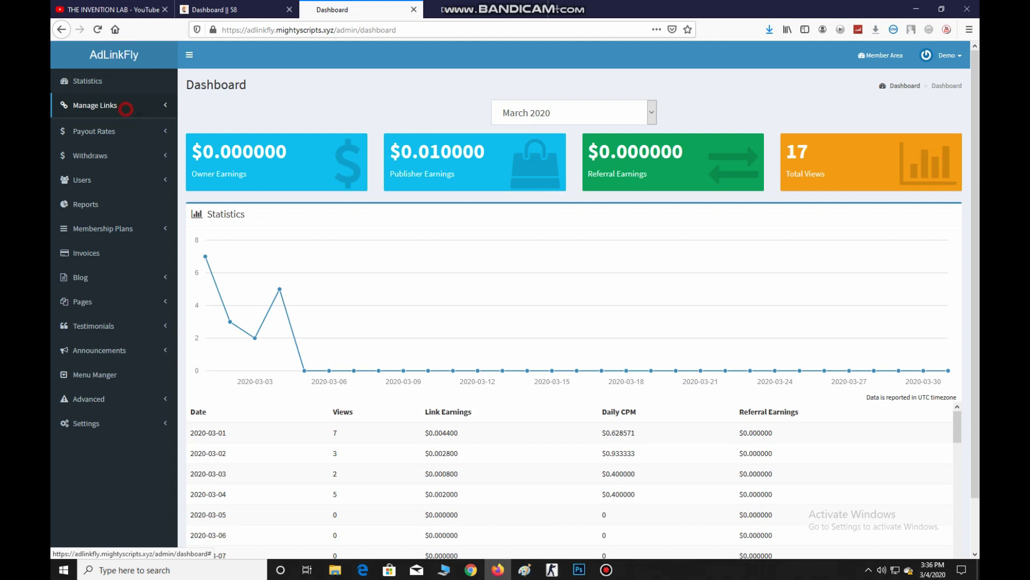
Step: Show all shortened links and check the actions offered for the mightyscripts link ending in LB845kLq
{"action": "left_click", "coordinate": [124, 107]}
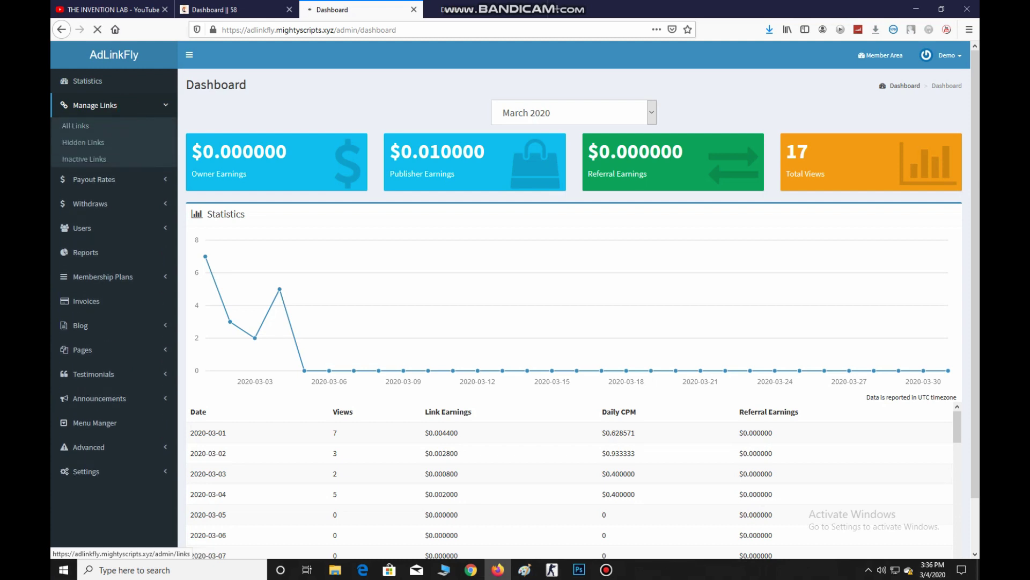
{"action": "scroll", "coordinate": [574, 180], "scroll_direction": "down", "scroll_amount": 2}
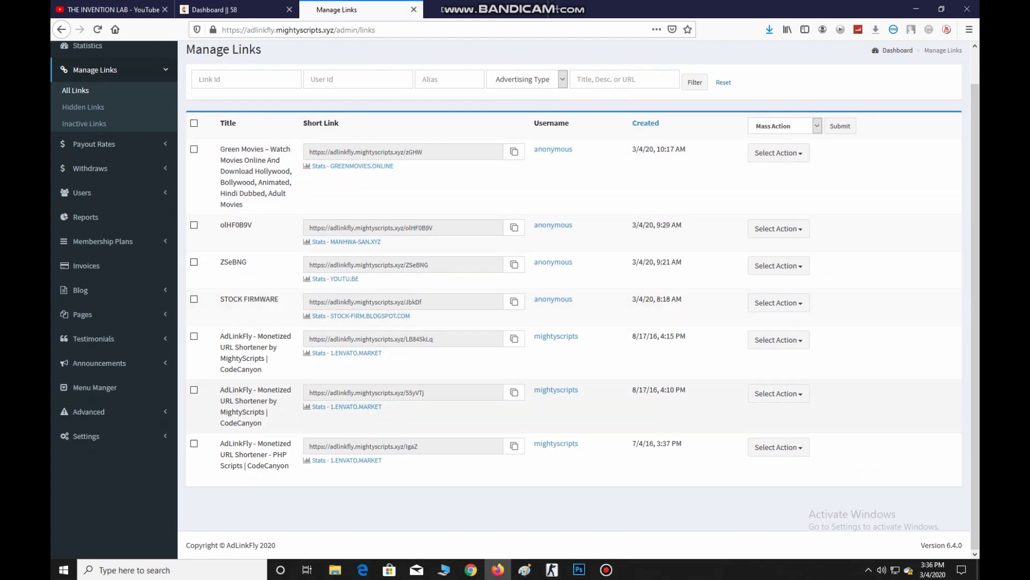
{"action": "scroll", "coordinate": [515, 299], "scroll_direction": "up", "scroll_amount": 1}
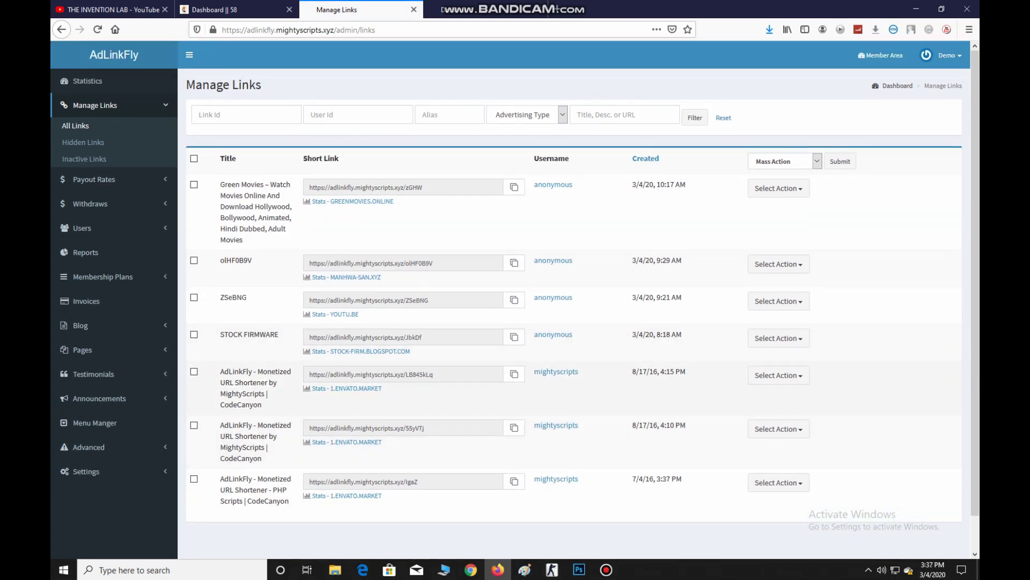
{"action": "left_click", "coordinate": [799, 382]}
{"action": "left_click", "coordinate": [798, 383]}
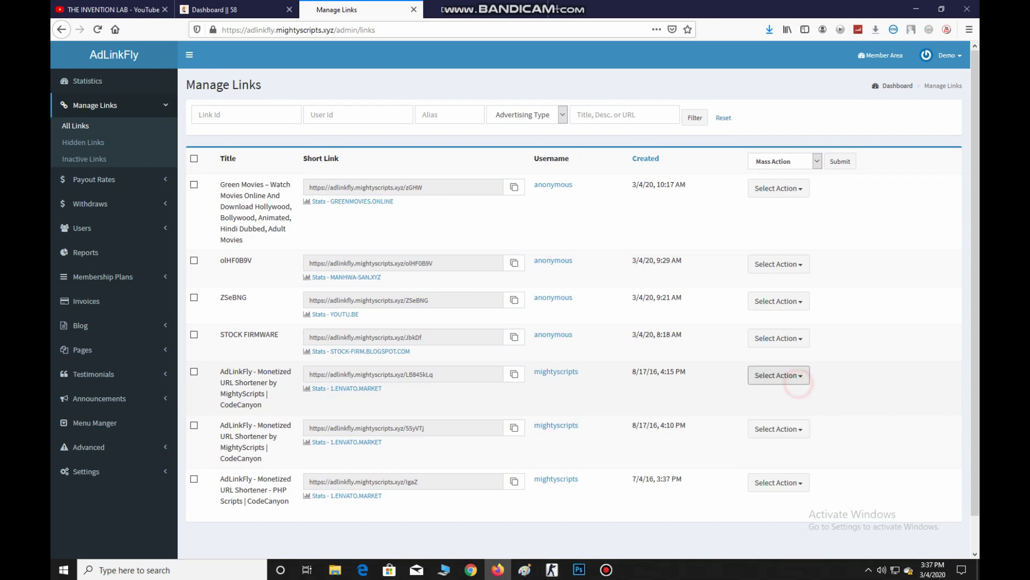
Step: Open the banner payout rates and look through the desktop and mobile/tablet rates by country
{"action": "left_click", "coordinate": [113, 176]}
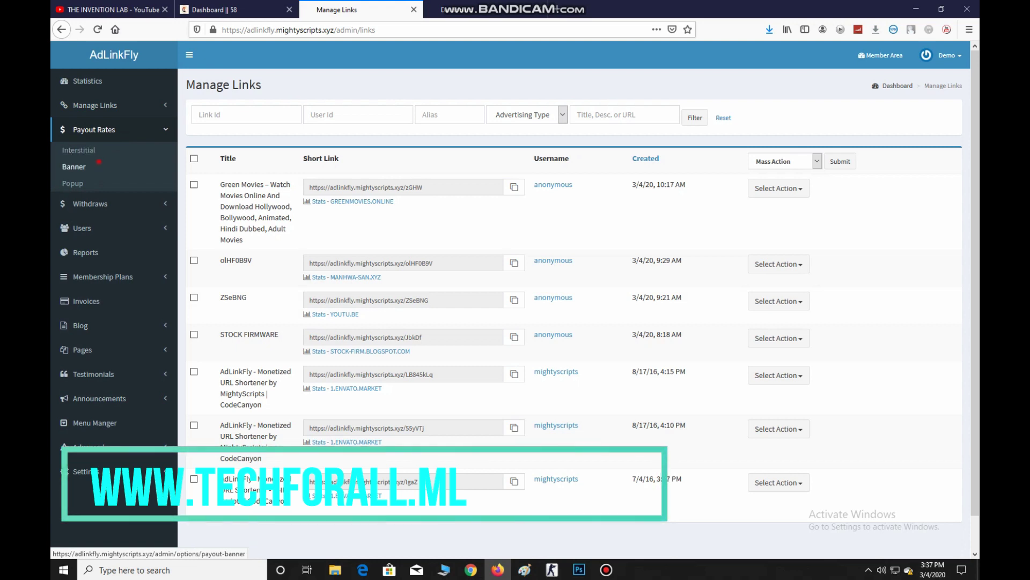
{"action": "left_click", "coordinate": [74, 166]}
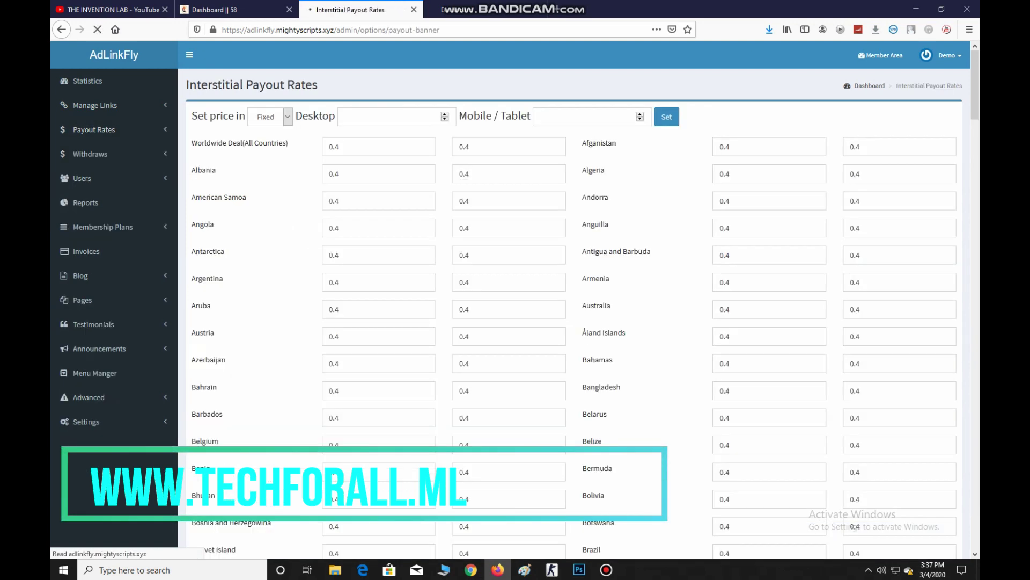
{"action": "scroll", "coordinate": [516, 300], "scroll_direction": "down", "scroll_amount": 5}
{"action": "scroll", "coordinate": [515, 299], "scroll_direction": "up", "scroll_amount": 5}
{"action": "scroll", "coordinate": [515, 300], "scroll_direction": "down", "scroll_amount": 10}
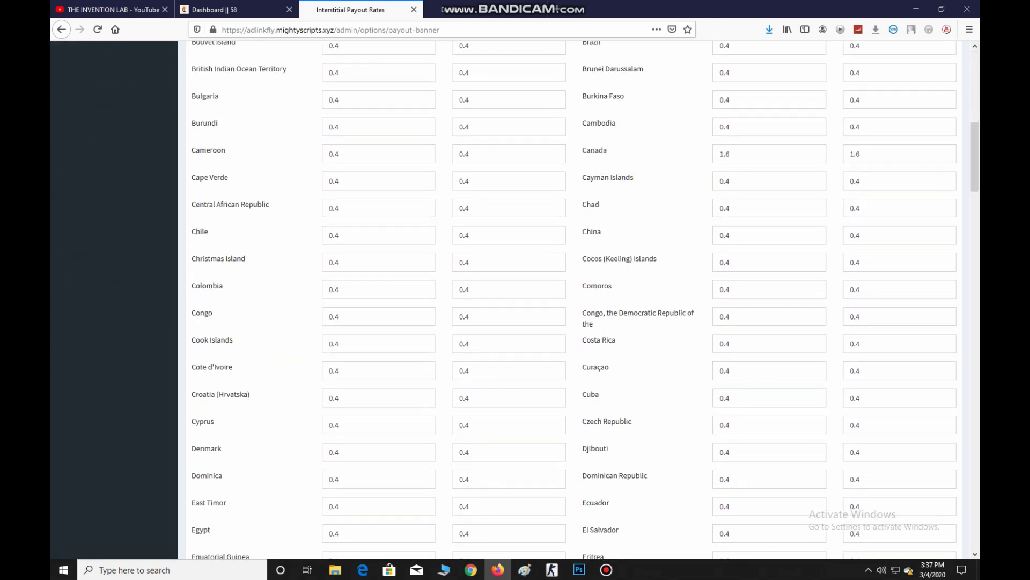
Step: Try to set Canada's banner payout rates to 5 for desktop and 3 for mobile/tablet
{"action": "left_click", "coordinate": [736, 159]}
{"action": "left_click", "coordinate": [930, 157]}
{"action": "key", "text": "BackSpace"}
{"action": "key", "text": "BackSpace"}
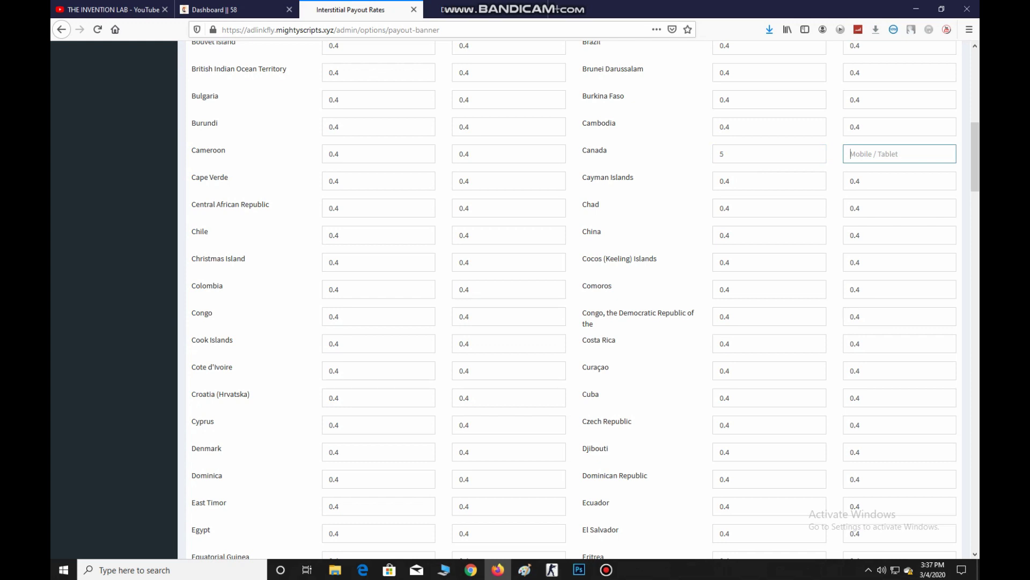
{"action": "type", "text": "3"}
{"action": "scroll", "coordinate": [586, 300], "scroll_direction": "down", "scroll_amount": 5}
{"action": "scroll", "coordinate": [586, 299], "scroll_direction": "down", "scroll_amount": 5}
{"action": "scroll", "coordinate": [587, 300], "scroll_direction": "up", "scroll_amount": 20}
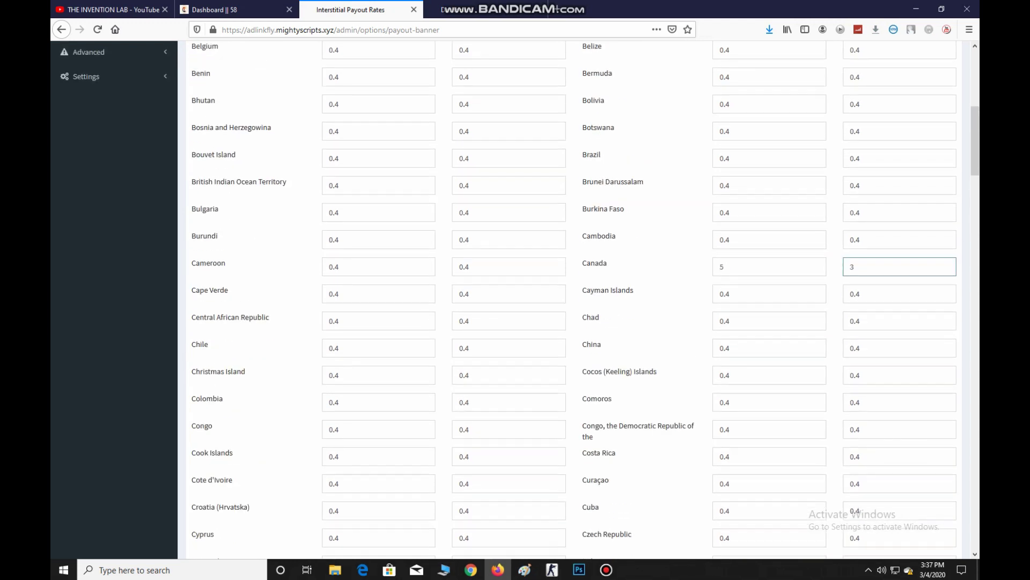
{"action": "left_click", "coordinate": [73, 183]}
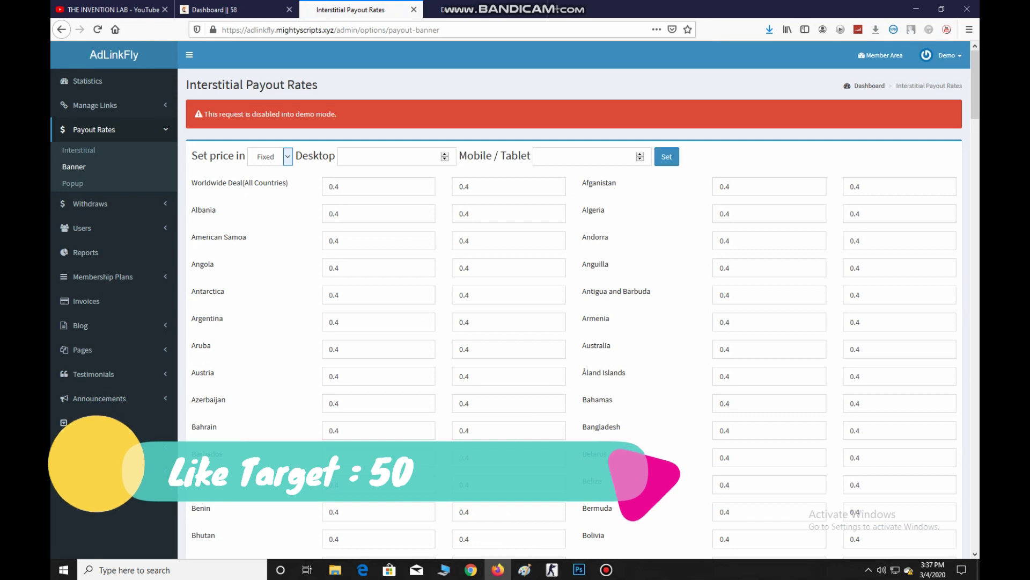
{"action": "left_click", "coordinate": [294, 119]}
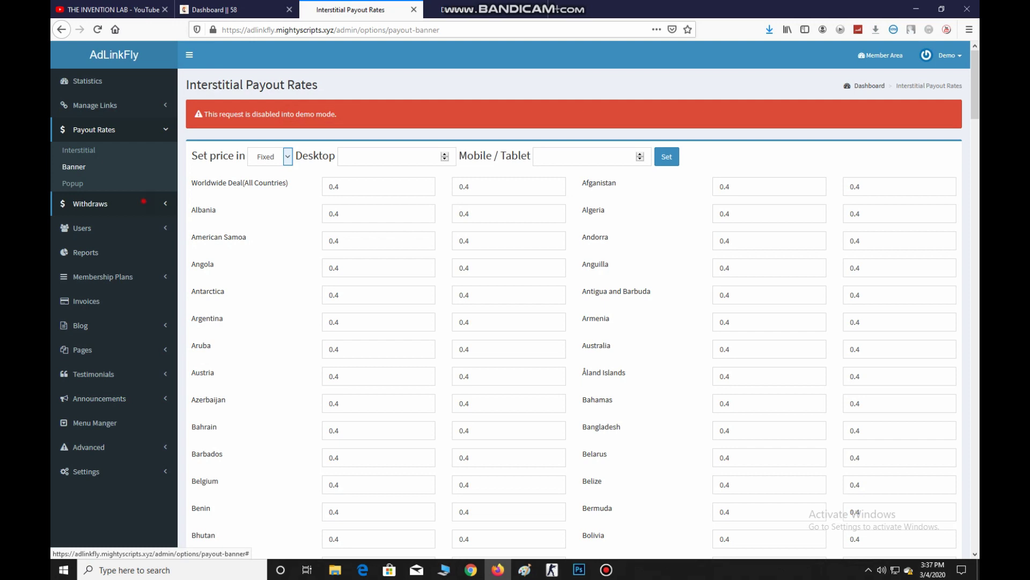
Step: Open the withdrawals list and look over its columns and the status explanations
{"action": "left_click", "coordinate": [144, 203]}
{"action": "left_click", "coordinate": [84, 174]}
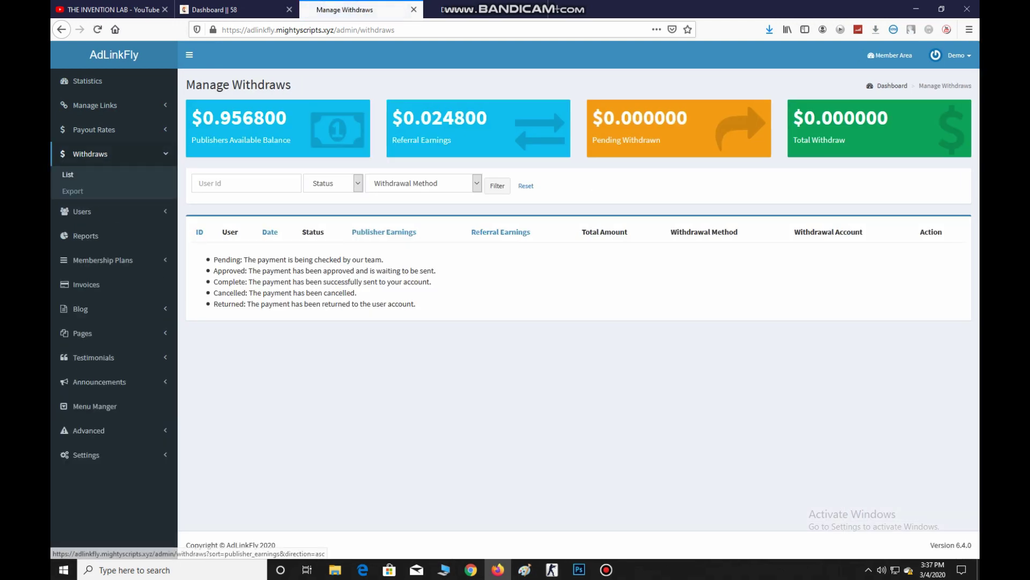
{"action": "left_click_drag", "start_coordinate": [250, 236], "coordinate": [412, 234]}
{"action": "left_click", "coordinate": [295, 252]}
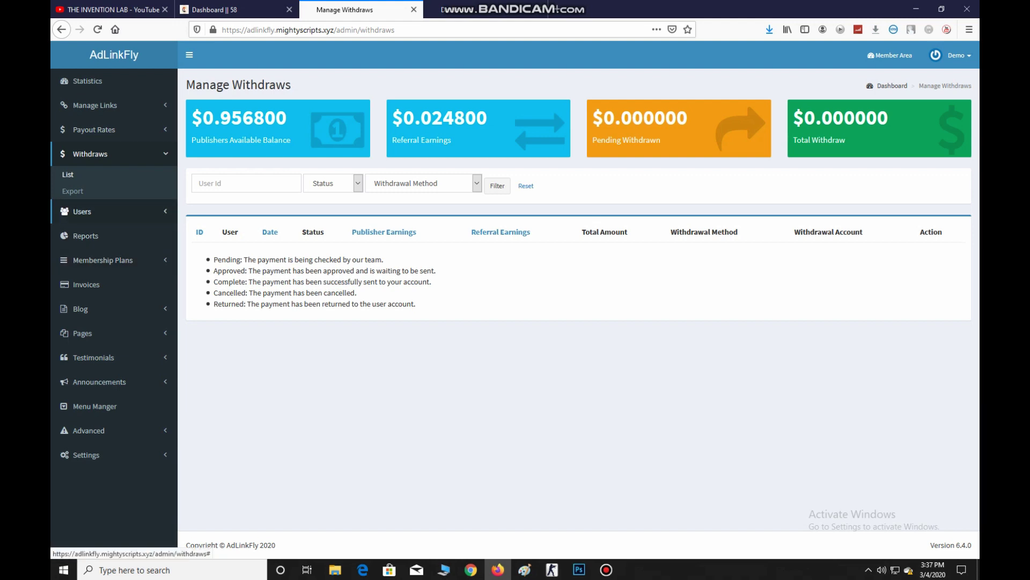
Step: Open the list of all users and check the actions offered for the user with ID 3
{"action": "left_click", "coordinate": [83, 211]}
{"action": "left_click", "coordinate": [68, 198]}
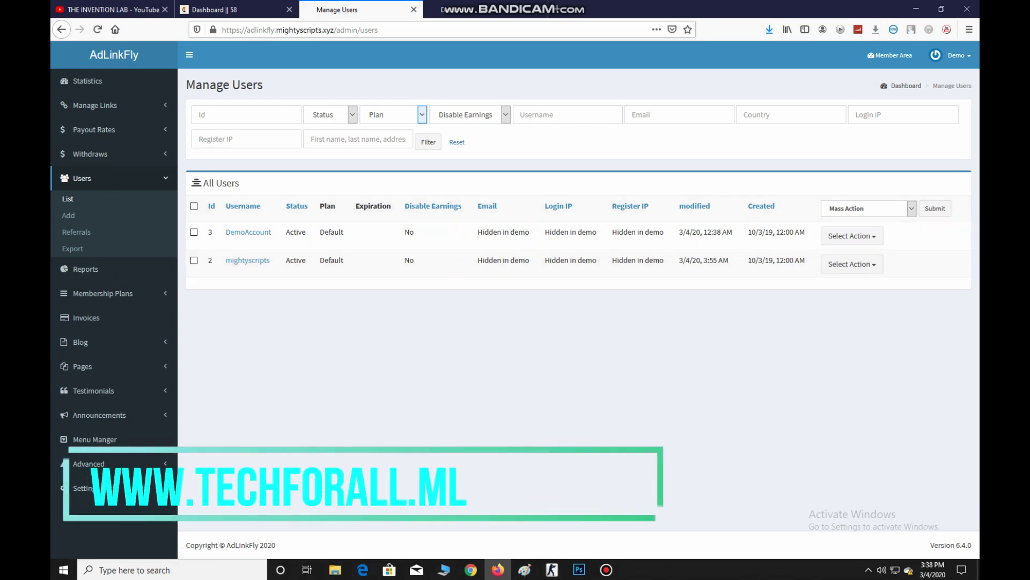
{"action": "left_click", "coordinate": [853, 235]}
{"action": "left_click", "coordinate": [853, 236]}
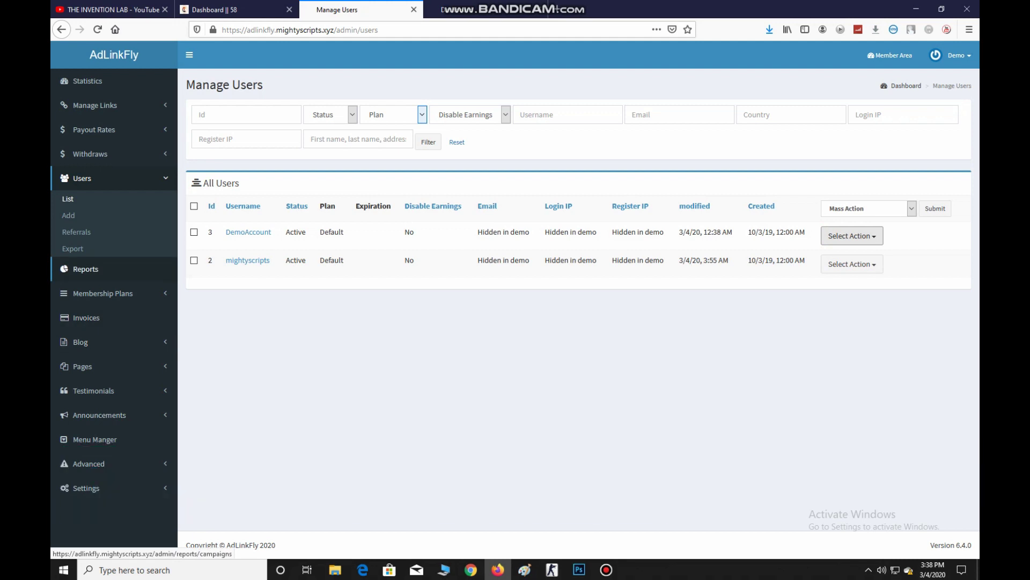
Step: View the membership plans list alongside the member area's dashboard and its link management options
{"action": "left_click", "coordinate": [128, 295]}
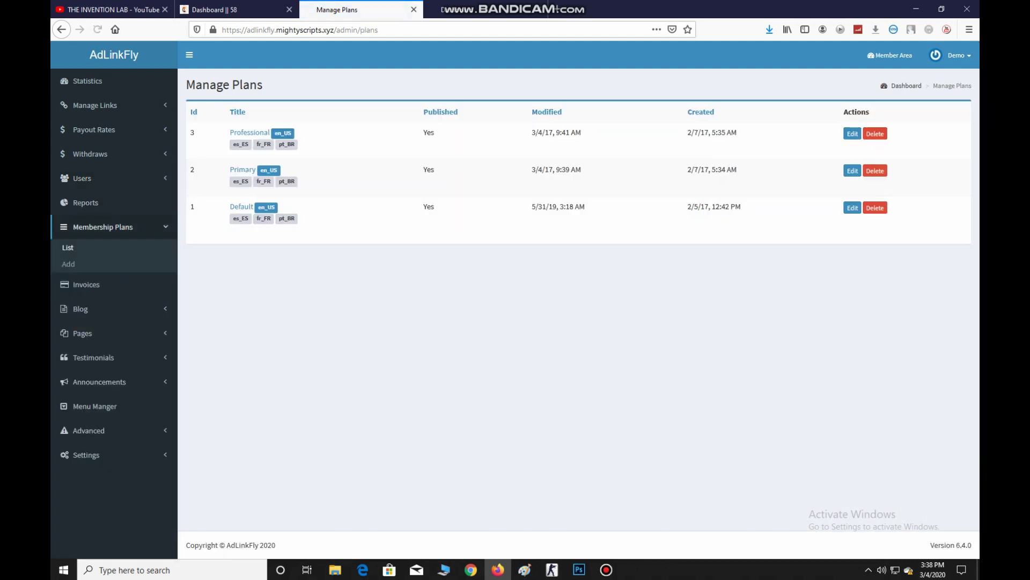
{"action": "left_click", "coordinate": [485, 9]}
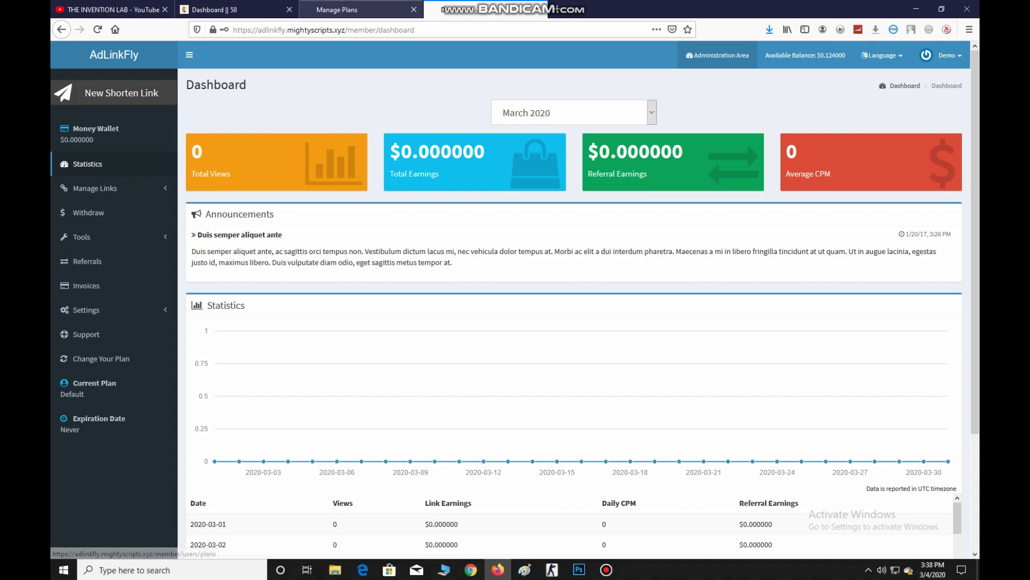
{"action": "left_click", "coordinate": [337, 10]}
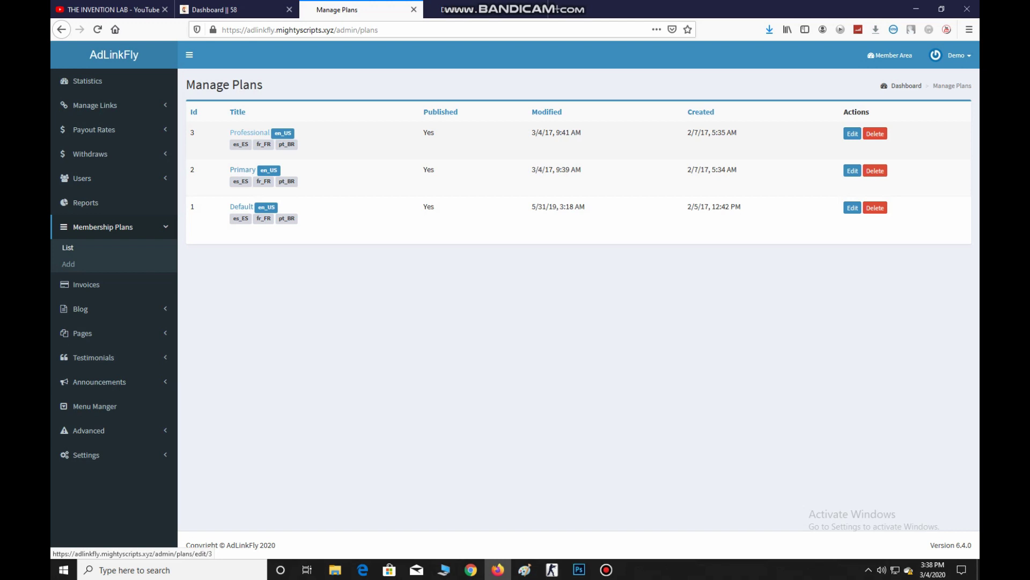
{"action": "left_click", "coordinate": [471, 5]}
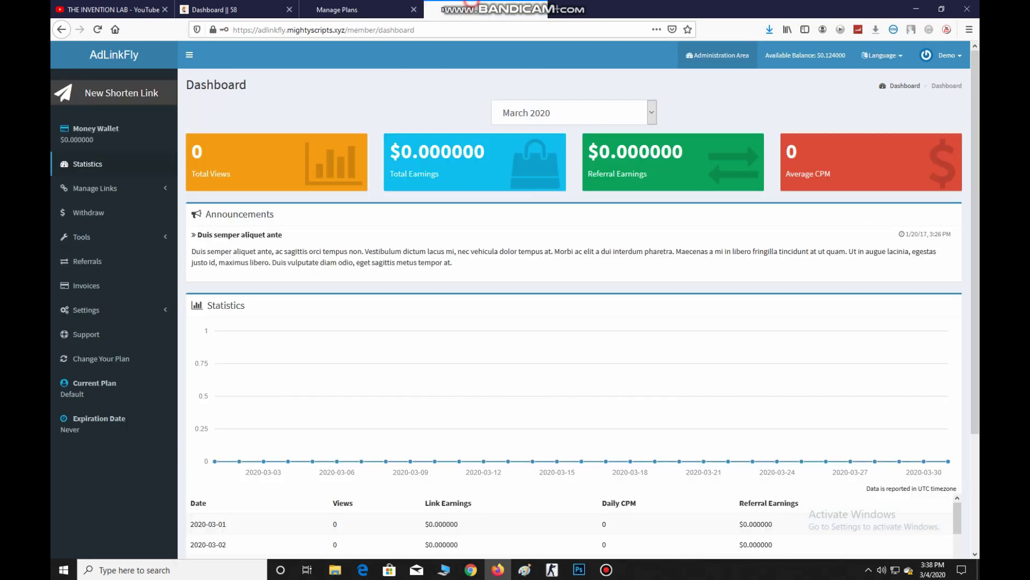
{"action": "left_click", "coordinate": [123, 187]}
{"action": "left_click", "coordinate": [123, 187]}
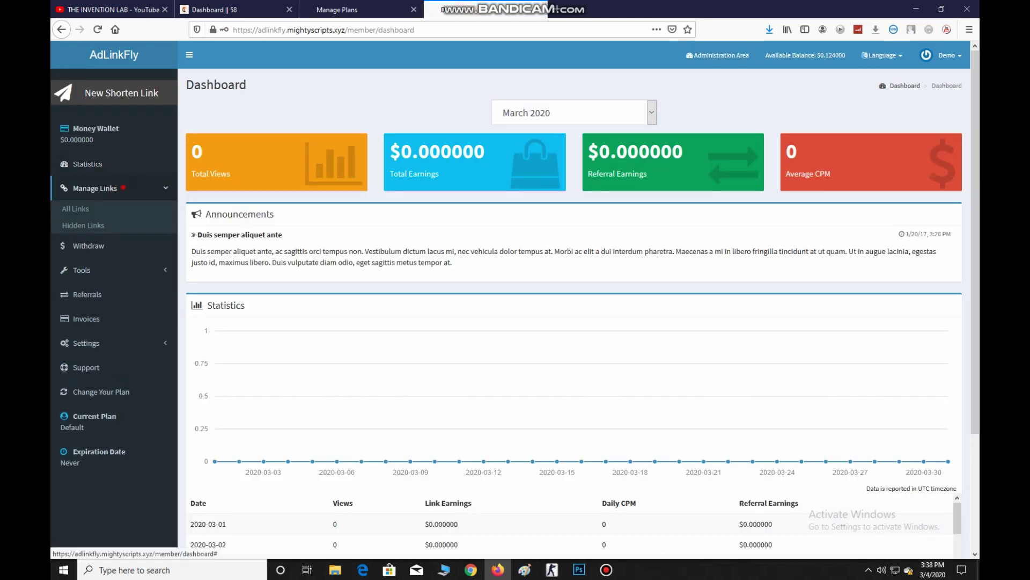
{"action": "left_click", "coordinate": [346, 8]}
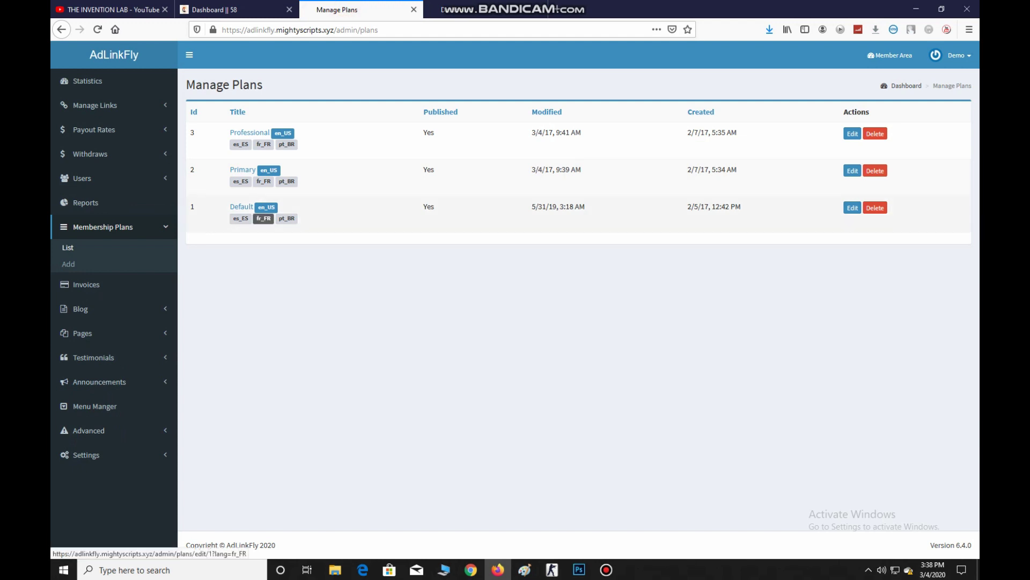
Step: View the blog posts list and look over the fields of the form for adding a post
{"action": "left_click", "coordinate": [100, 306]}
{"action": "left_click", "coordinate": [91, 300]}
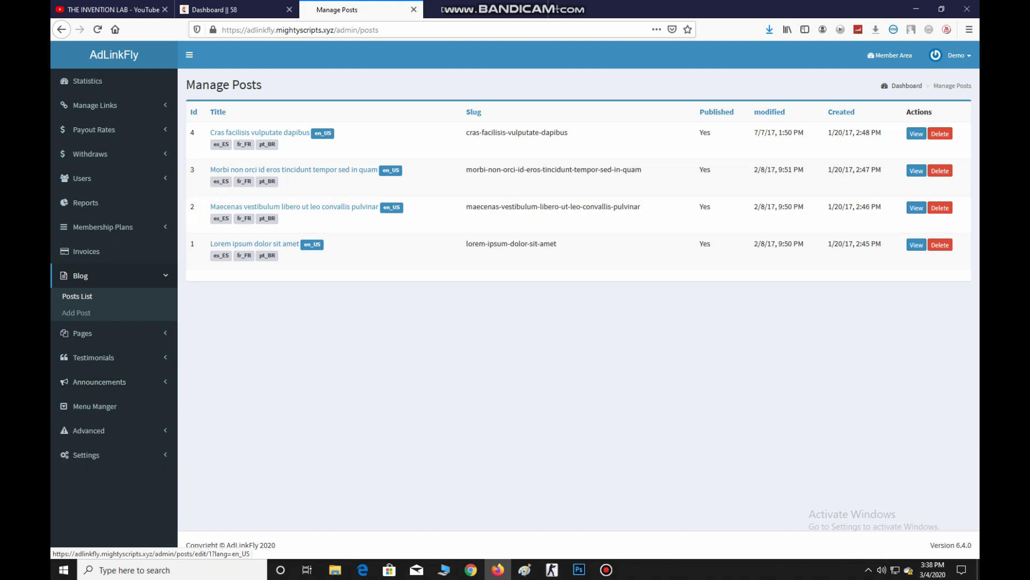
{"action": "left_click", "coordinate": [76, 312]}
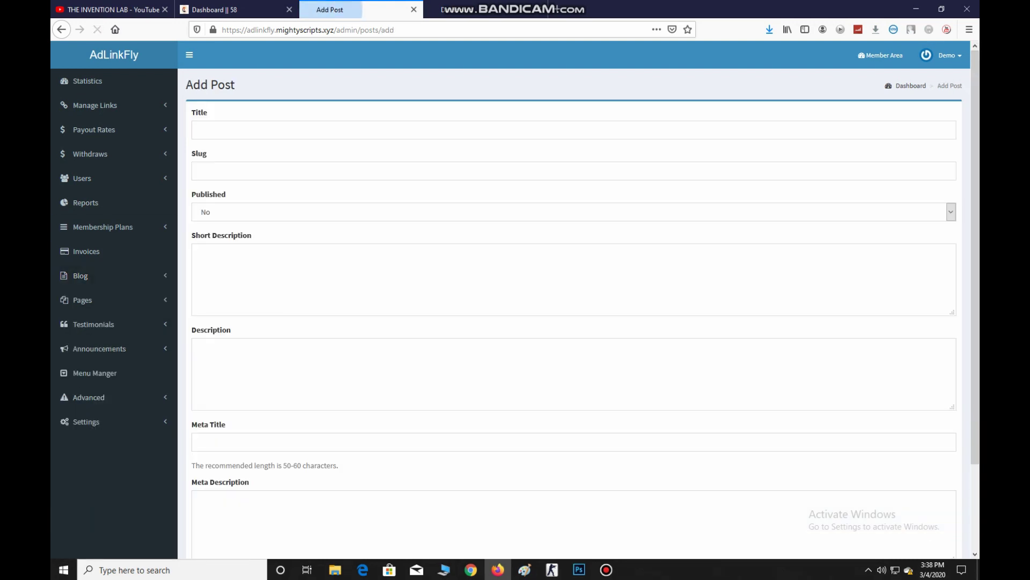
{"action": "scroll", "coordinate": [569, 301], "scroll_direction": "down", "scroll_amount": 3}
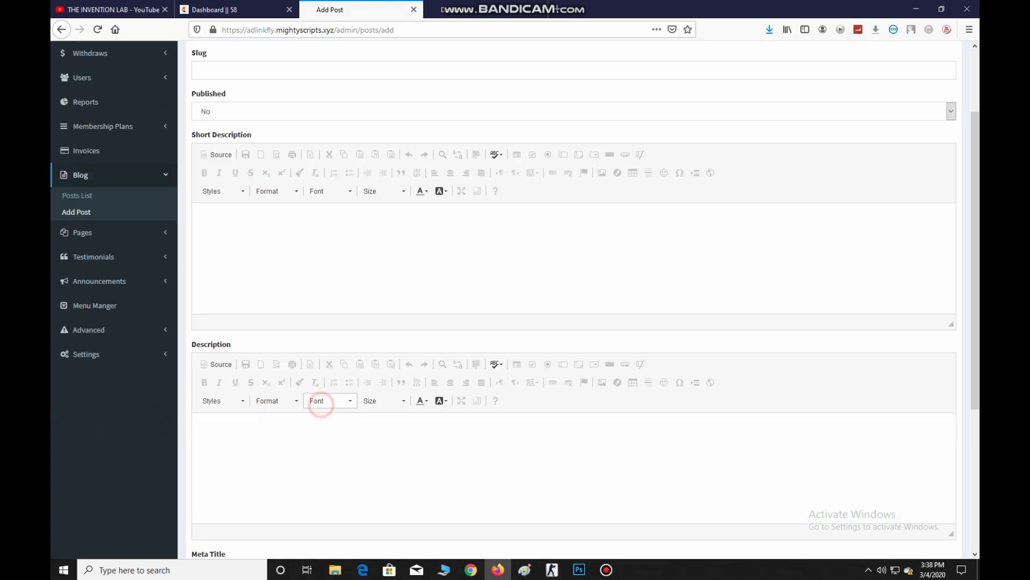
Step: Open the list of site pages and look over its entries
{"action": "left_click", "coordinate": [82, 232]}
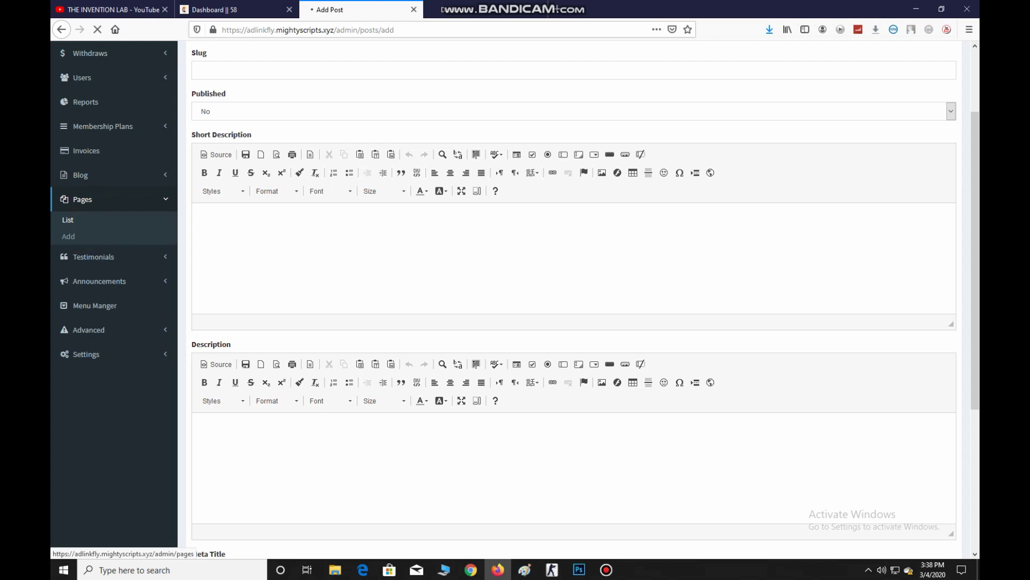
{"action": "mouse_move", "coordinate": [276, 386]}
{"action": "left_mouse_down"}
{"action": "mouse_move", "coordinate": [234, 144]}
{"action": "mouse_move", "coordinate": [276, 398]}
{"action": "left_mouse_up"}
{"action": "left_click", "coordinate": [276, 423]}
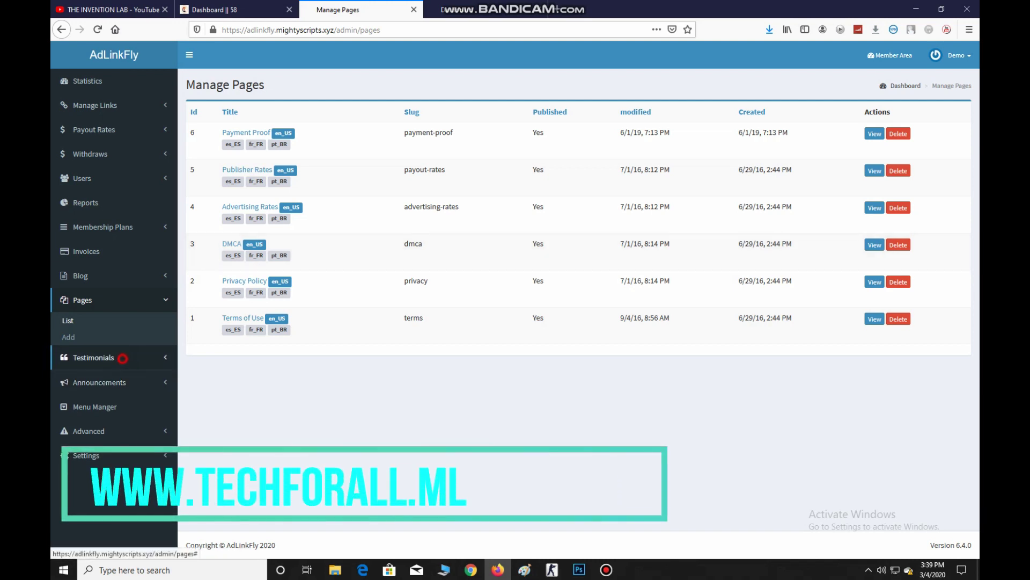
Step: View the testimonials list and go through the Name, Position and Image fields of a blank new testimonial
{"action": "left_click", "coordinate": [75, 357]}
{"action": "left_click", "coordinate": [82, 349]}
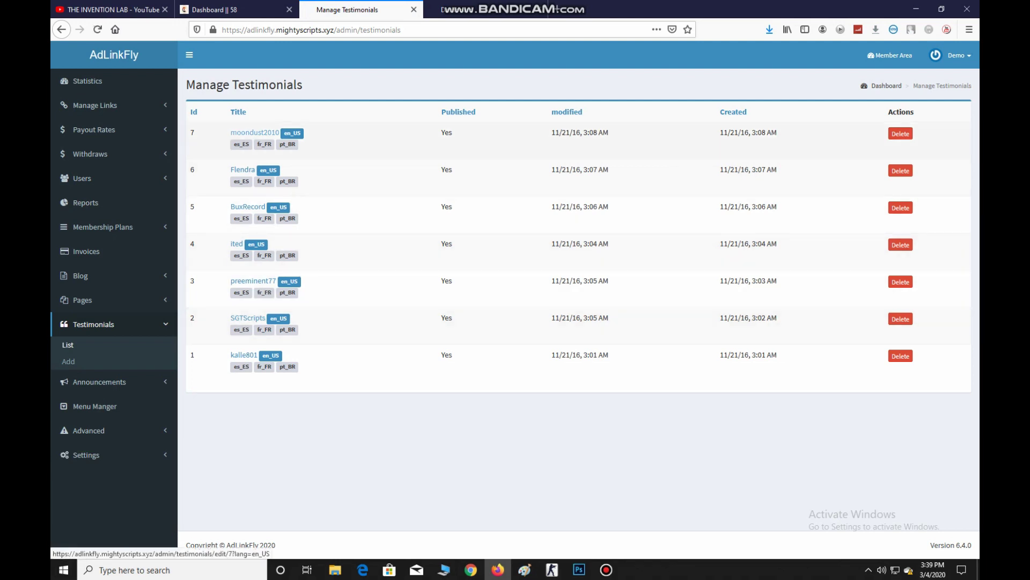
{"action": "left_click", "coordinate": [83, 365]}
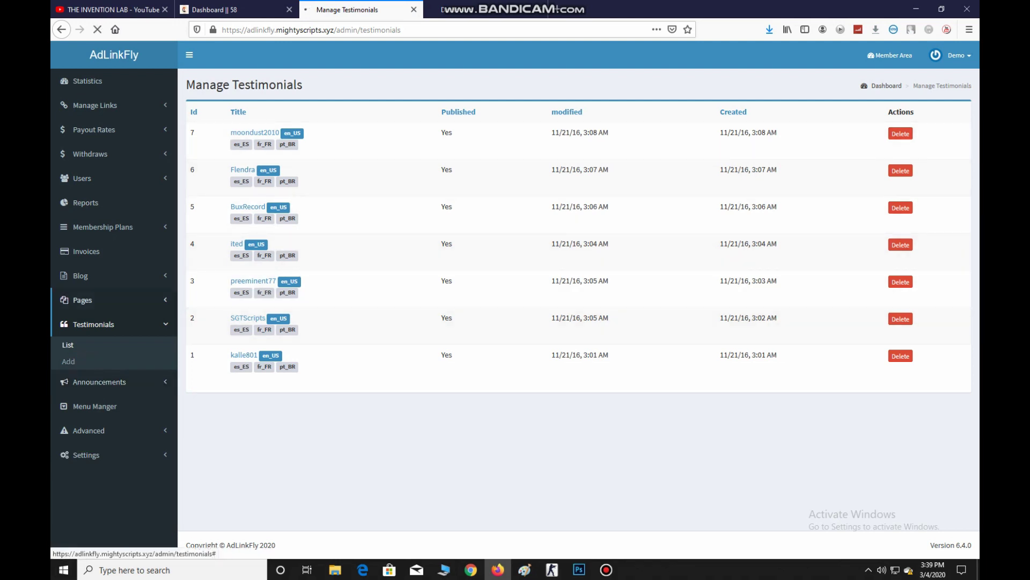
{"action": "left_click", "coordinate": [272, 130]}
{"action": "left_click", "coordinate": [258, 170]}
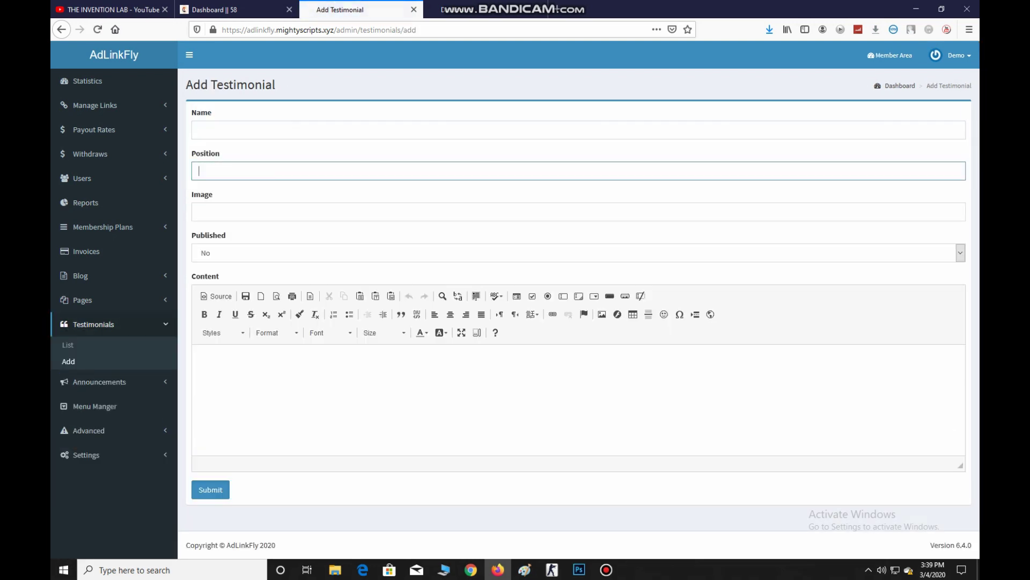
{"action": "left_click", "coordinate": [262, 220]}
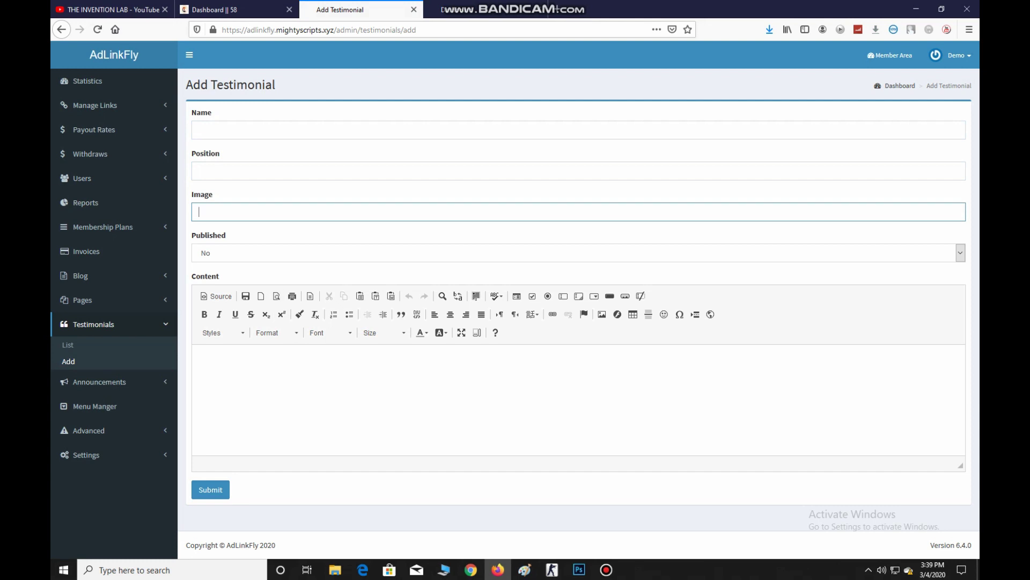
Step: Look at the Content editor of the blank testimonial, and open the list of announcements
{"action": "left_click", "coordinate": [267, 385]}
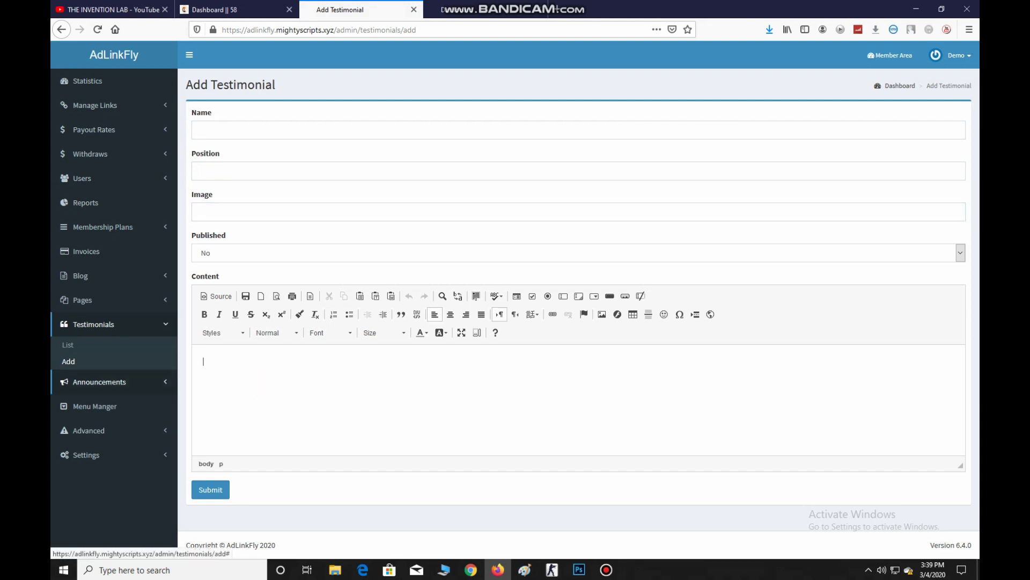
{"action": "left_click", "coordinate": [99, 382]}
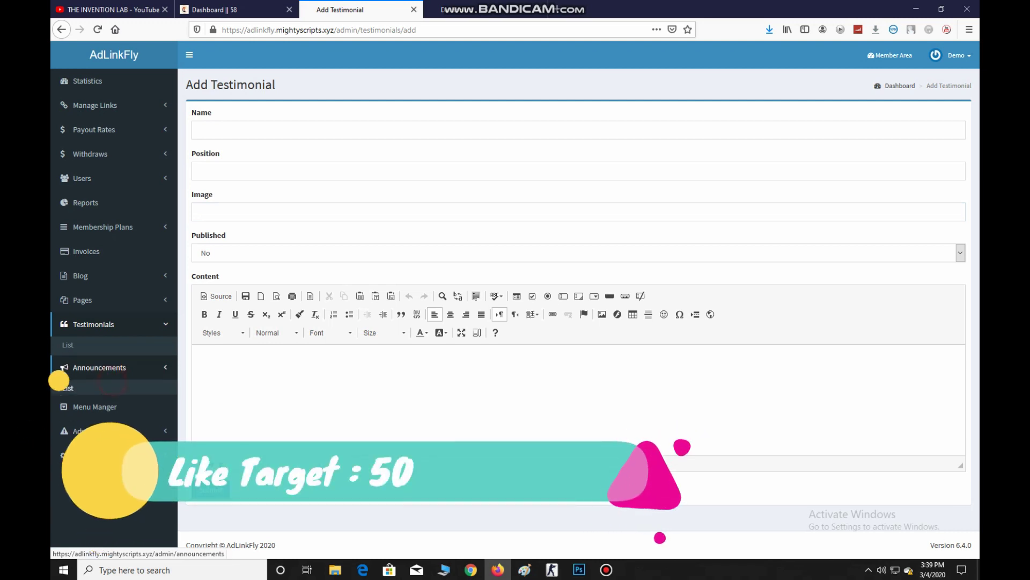
{"action": "left_click", "coordinate": [78, 369]}
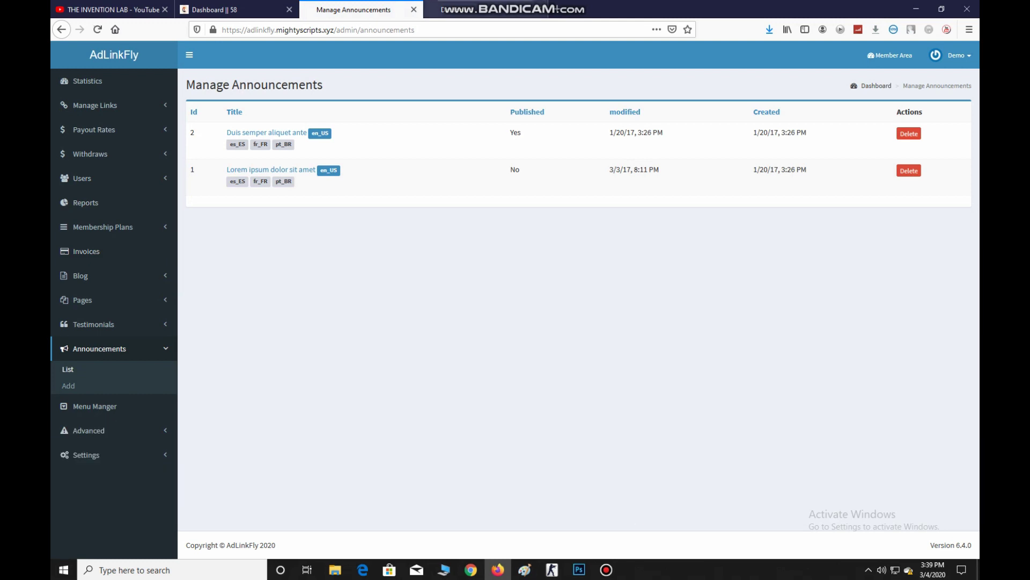
Step: Look over the announcements and open the Menu Manager to view the site's menus
{"action": "left_click", "coordinate": [473, 3]}
{"action": "left_click_drag", "start_coordinate": [195, 234], "coordinate": [452, 263]}
{"action": "left_click", "coordinate": [508, 230]}
{"action": "left_click", "coordinate": [402, 8]}
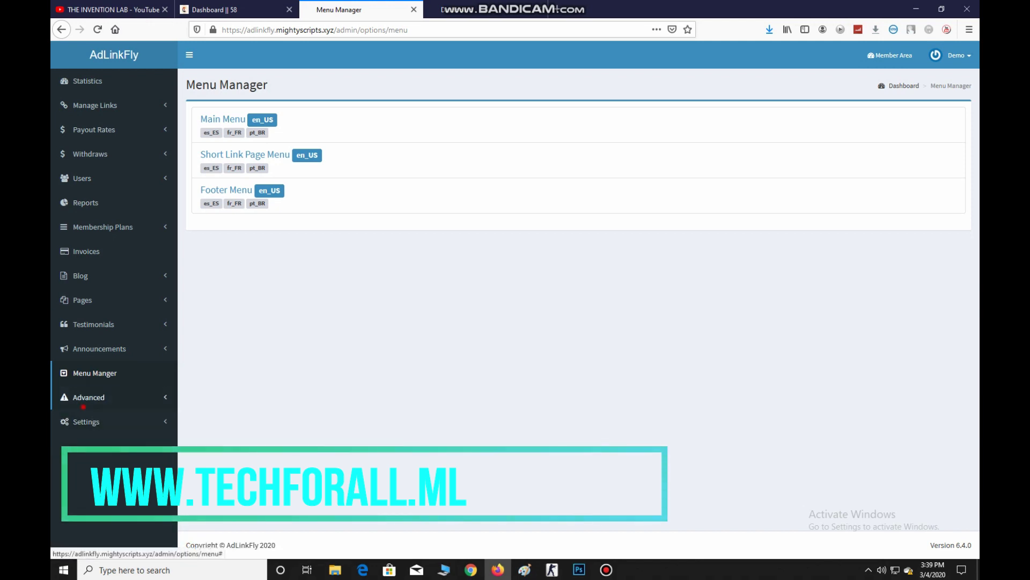
Step: Open the advanced Statistics Table and examine its columns and recorded entries
{"action": "left_click", "coordinate": [89, 397]}
{"action": "left_click", "coordinate": [102, 417]}
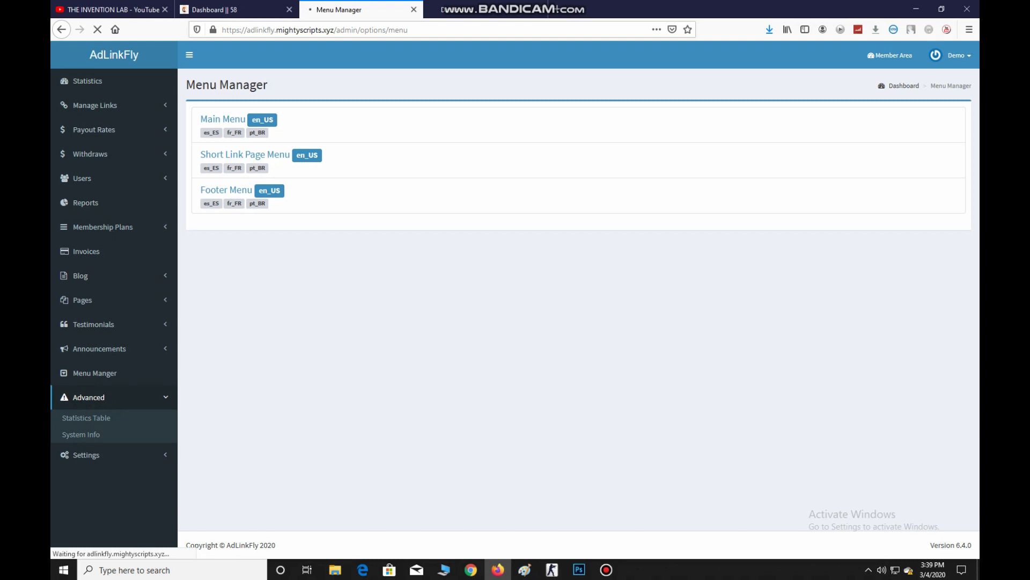
{"action": "scroll", "coordinate": [516, 295], "scroll_direction": "down", "scroll_amount": 2}
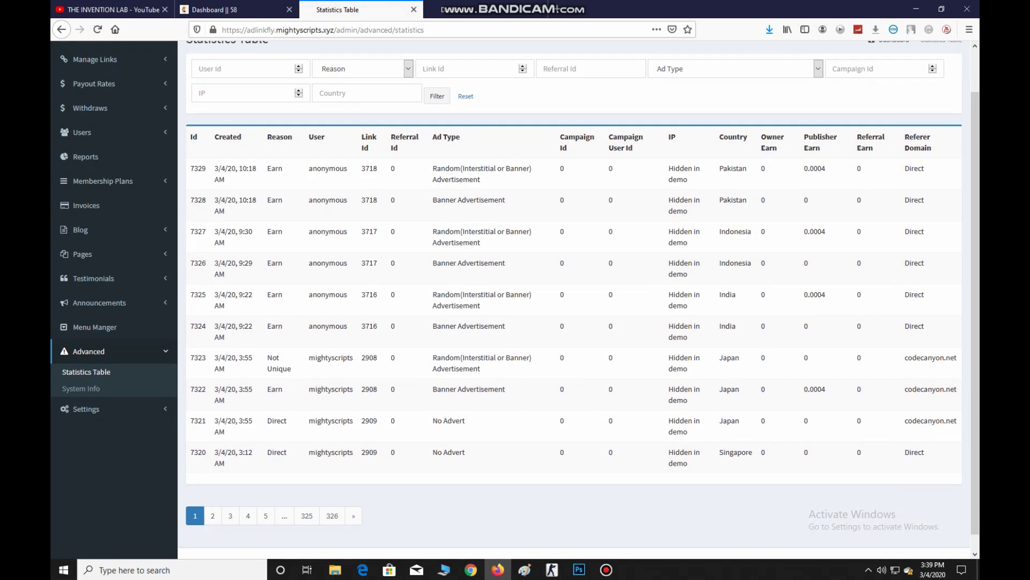
{"action": "left_click_drag", "start_coordinate": [388, 132], "coordinate": [639, 378]}
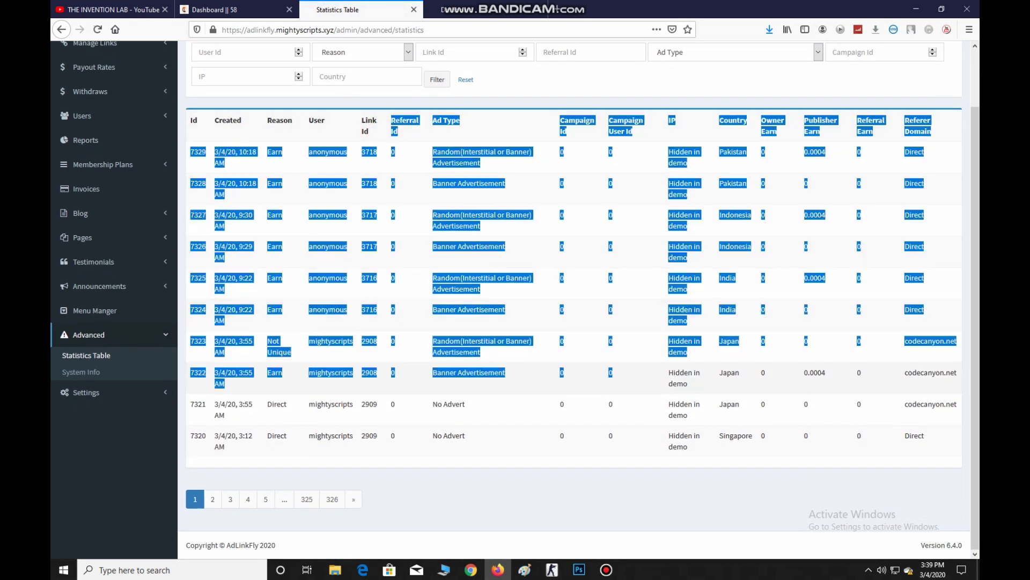
{"action": "left_click", "coordinate": [513, 388]}
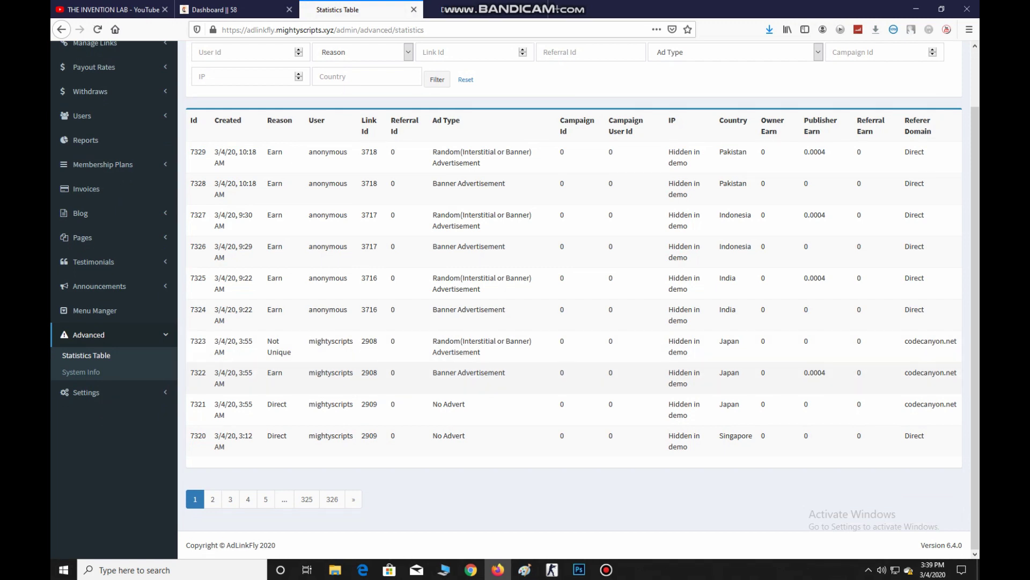
{"action": "scroll", "coordinate": [514, 388], "scroll_direction": "up", "scroll_amount": 2}
{"action": "scroll", "coordinate": [515, 298], "scroll_direction": "up", "scroll_amount": 1}
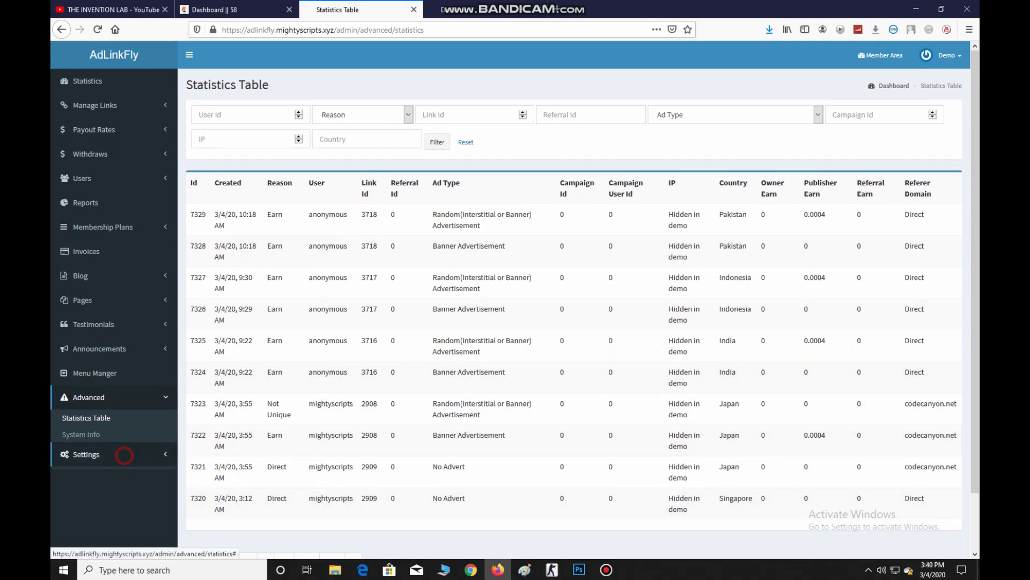
Step: View the General site settings, and open the Ads settings at the Member Area Ad field
{"action": "left_click", "coordinate": [81, 455]}
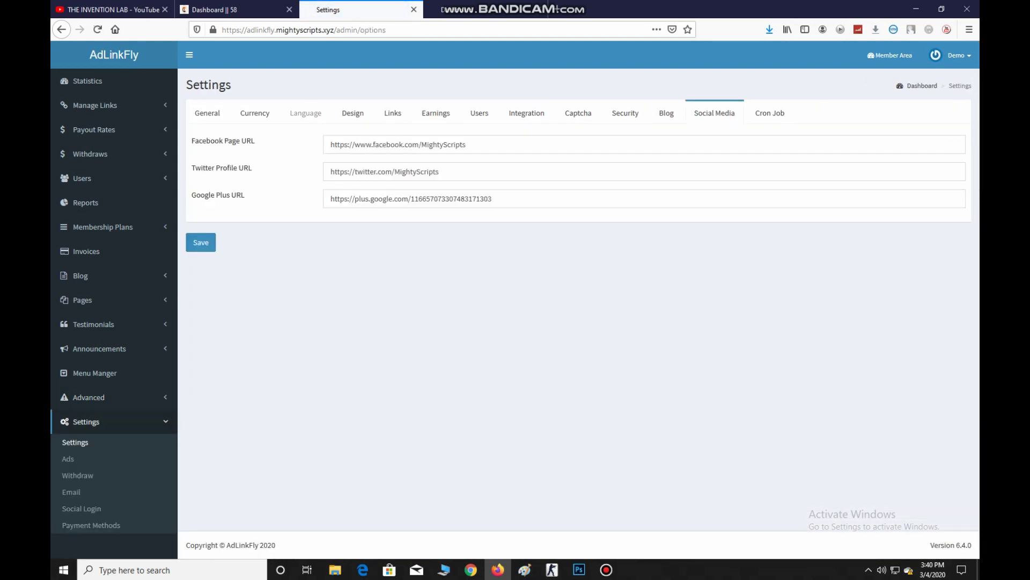
{"action": "left_click", "coordinate": [201, 113]}
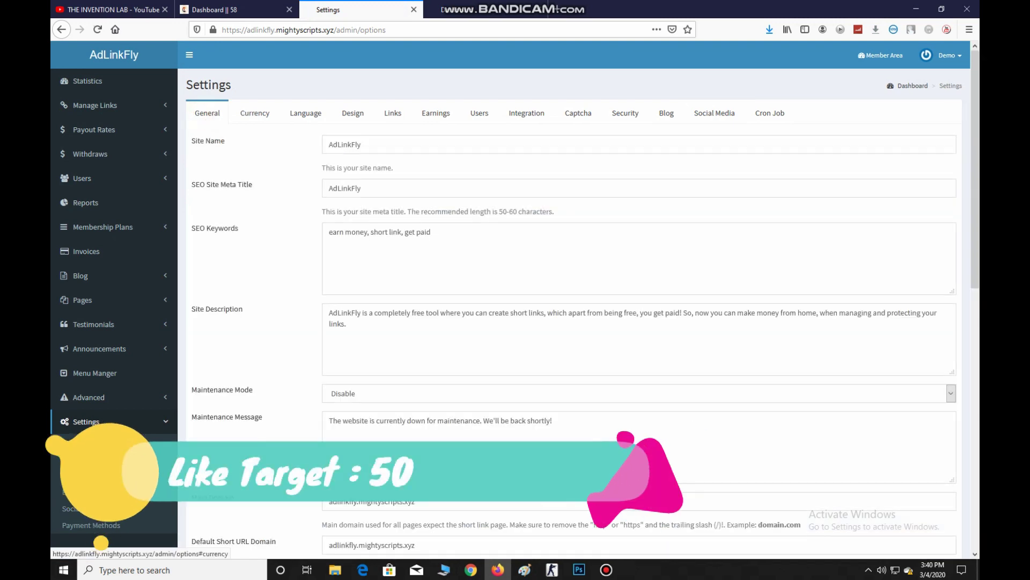
{"action": "left_click", "coordinate": [69, 458]}
{"action": "left_click", "coordinate": [369, 142]}
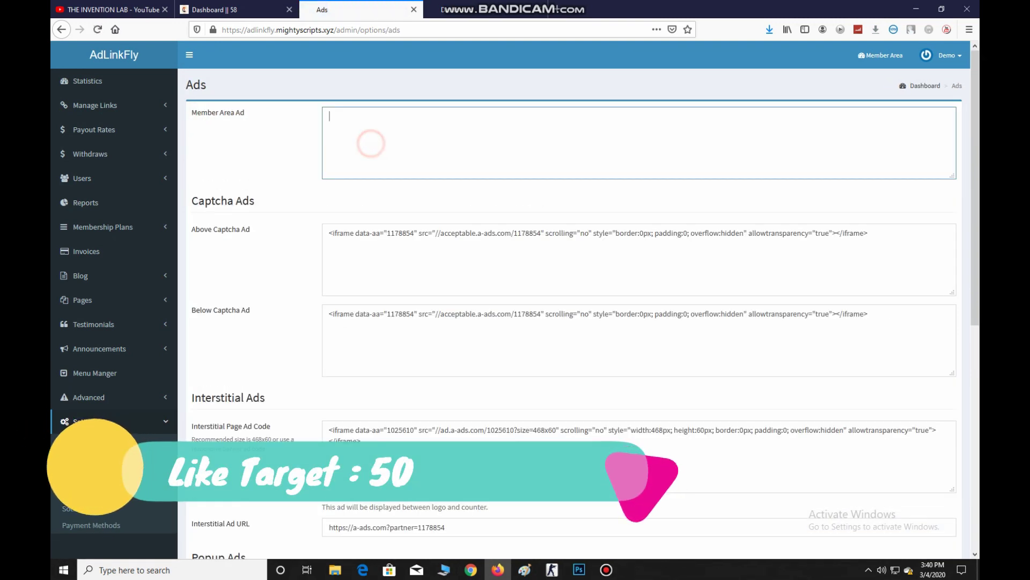
Step: Examine the ad codes for above the captcha, below the captcha and the interstitial page
{"action": "scroll", "coordinate": [328, 177], "scroll_direction": "down", "scroll_amount": 2}
{"action": "left_click_drag", "start_coordinate": [327, 177], "coordinate": [868, 177]}
{"action": "left_click", "coordinate": [798, 295]}
{"action": "left_click_drag", "start_coordinate": [880, 273], "coordinate": [328, 258]}
{"action": "left_click", "coordinate": [421, 292]}
{"action": "scroll", "coordinate": [421, 291], "scroll_direction": "down", "scroll_amount": 4}
{"action": "left_click_drag", "start_coordinate": [326, 147], "coordinate": [422, 182]}
{"action": "left_click", "coordinate": [422, 182]}
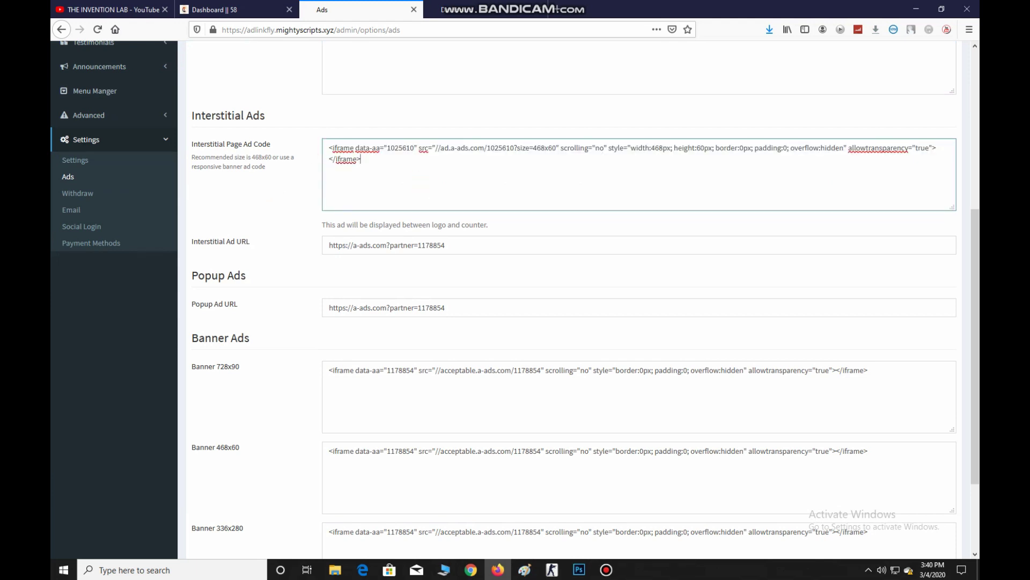
Step: Examine the Interstitial Ad URL and Popup Ad URL in the ads settings
{"action": "left_click_drag", "start_coordinate": [495, 246], "coordinate": [338, 246]}
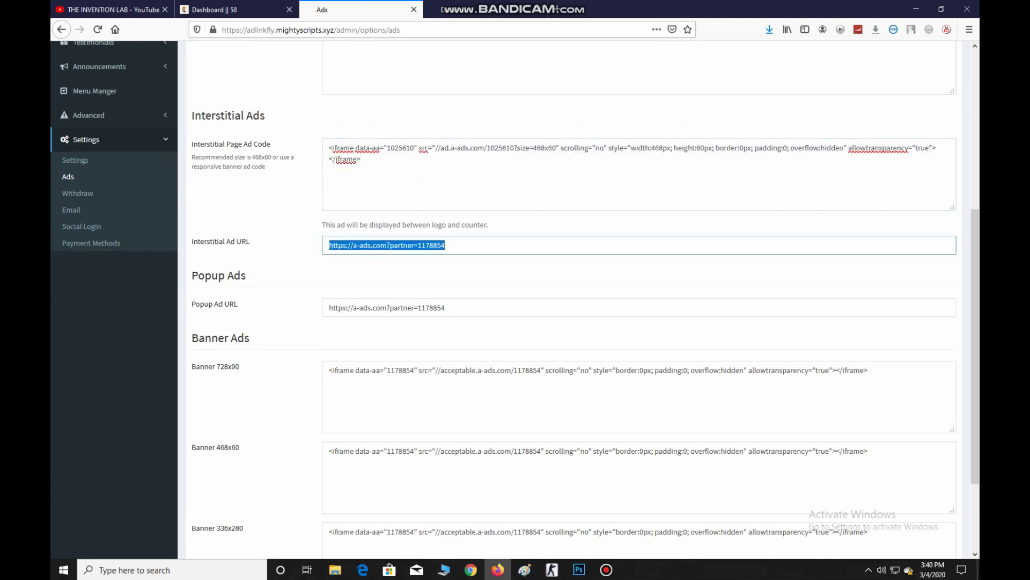
{"action": "left_click", "coordinate": [472, 306]}
{"action": "left_click_drag", "start_coordinate": [472, 307], "coordinate": [328, 307]}
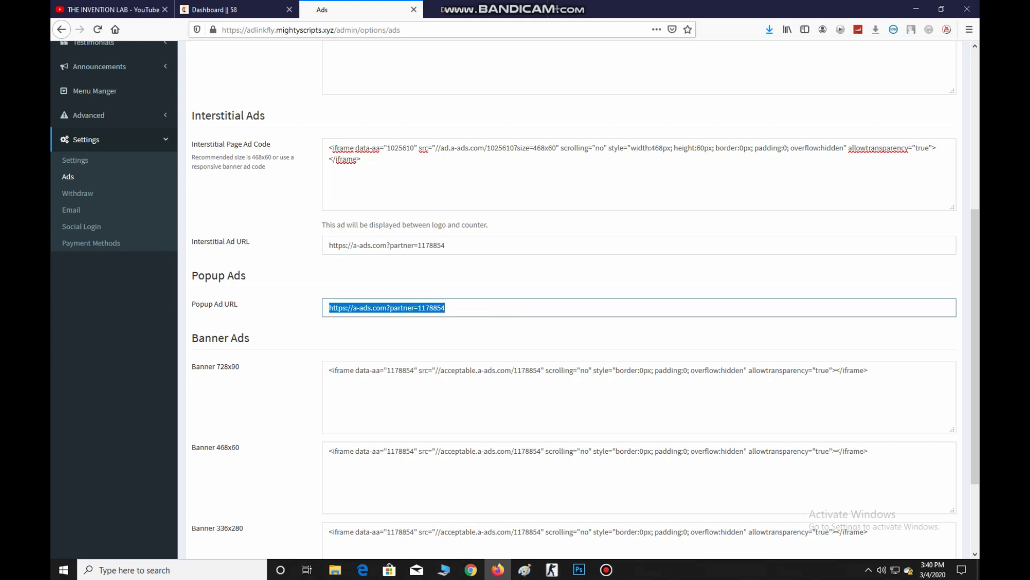
{"action": "left_click", "coordinate": [386, 315]}
{"action": "left_click_drag", "start_coordinate": [469, 314], "coordinate": [328, 308]}
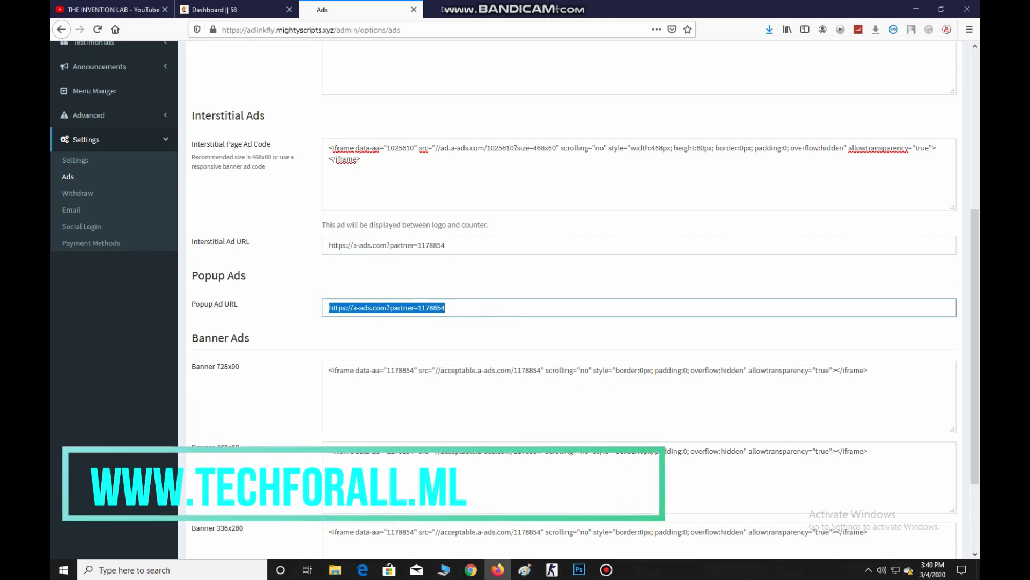
{"action": "left_click", "coordinate": [313, 322]}
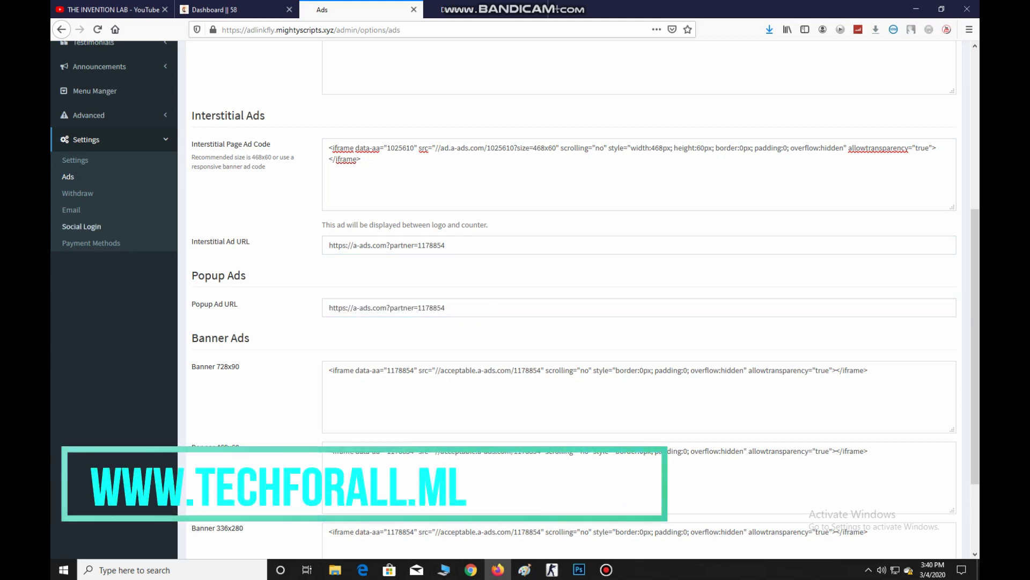
Step: Open the withdraw settings and look over the list of withdraw methods down to Custom Withdrawal Method
{"action": "left_click", "coordinate": [97, 195]}
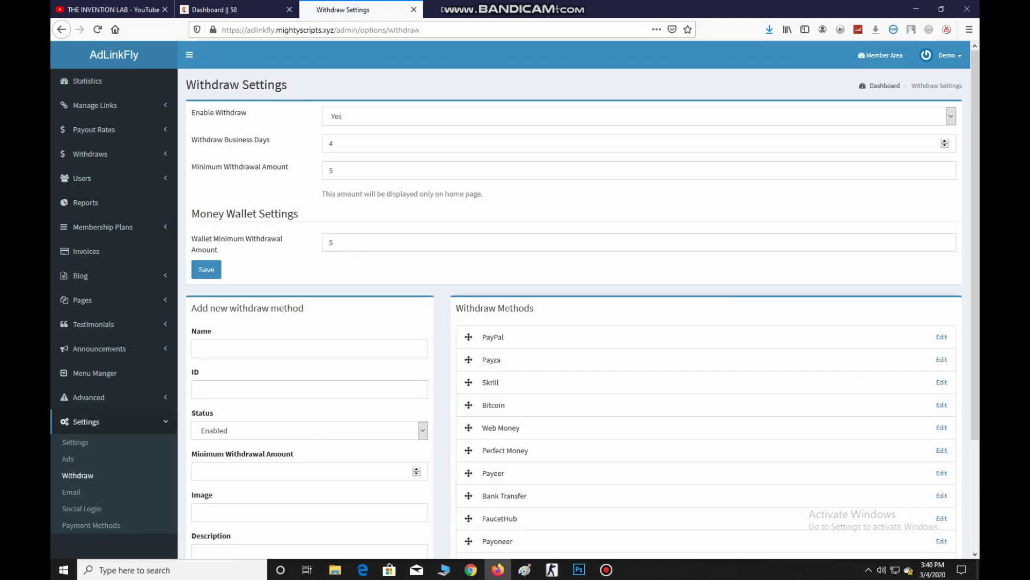
{"action": "scroll", "coordinate": [516, 300], "scroll_direction": "down", "scroll_amount": 3}
{"action": "scroll", "coordinate": [516, 300], "scroll_direction": "down", "scroll_amount": 1}
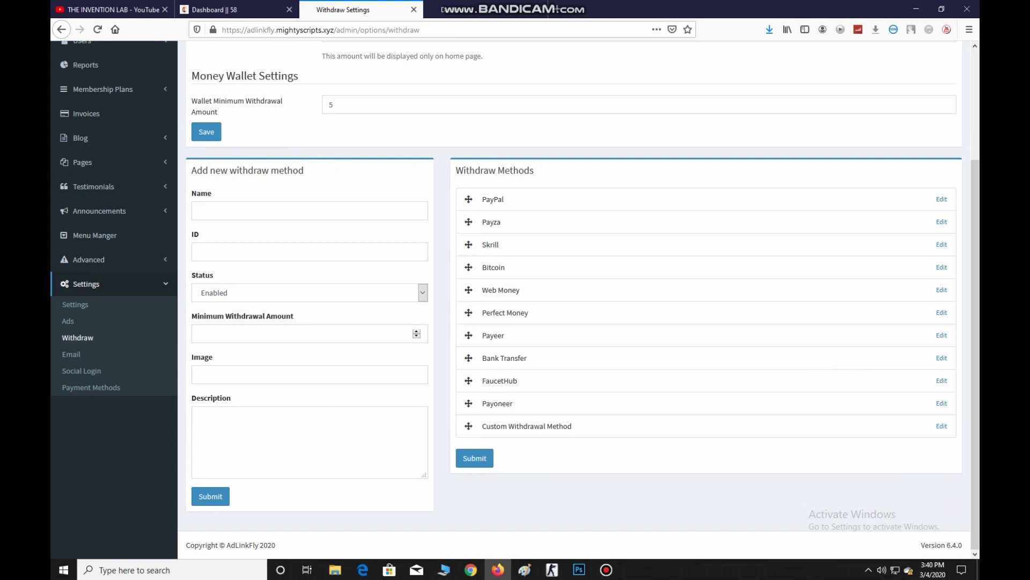
{"action": "left_click_drag", "start_coordinate": [570, 425], "coordinate": [529, 429]}
Step: Go through the Name, ID, Status, Minimum Withdrawal Amount and Description fields for adding a withdraw method
{"action": "left_click", "coordinate": [231, 297]}
{"action": "left_click", "coordinate": [231, 297]}
{"action": "left_click", "coordinate": [223, 210]}
{"action": "left_click", "coordinate": [228, 252]}
{"action": "left_click", "coordinate": [239, 323]}
{"action": "left_click", "coordinate": [230, 416]}
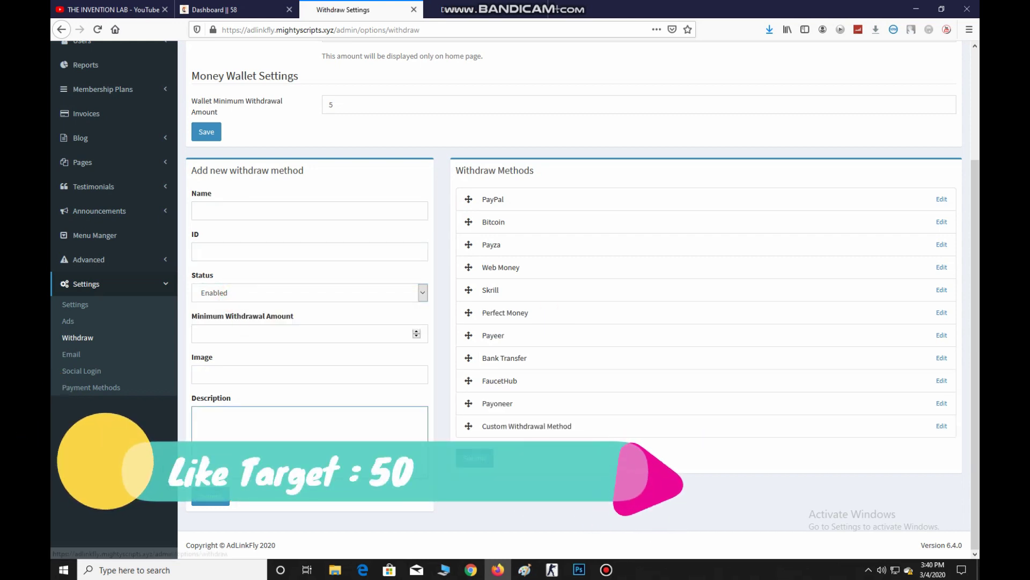
Step: Open the email settings and view the admin and member notification options
{"action": "left_click", "coordinate": [102, 350]}
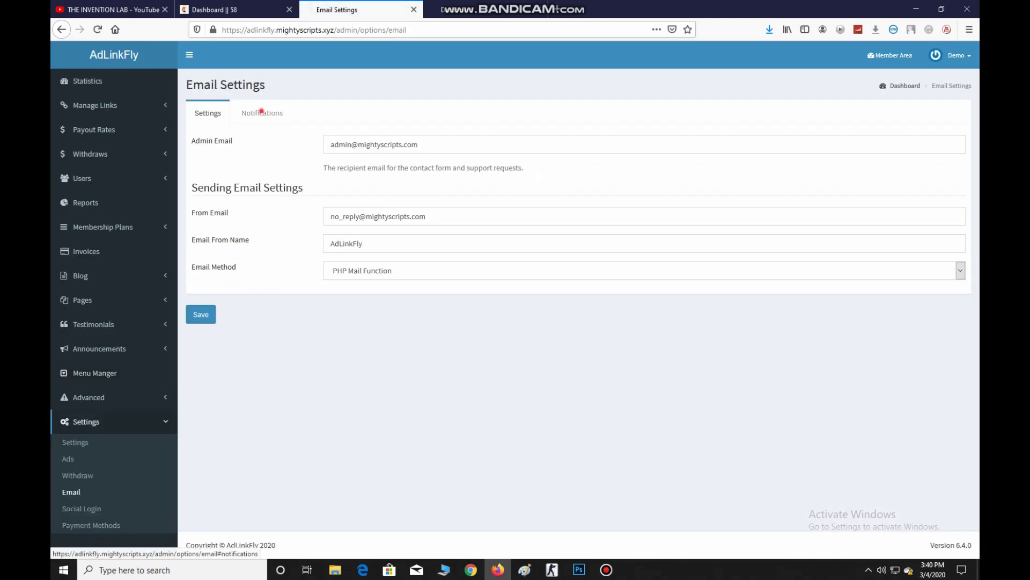
{"action": "left_click", "coordinate": [262, 113]}
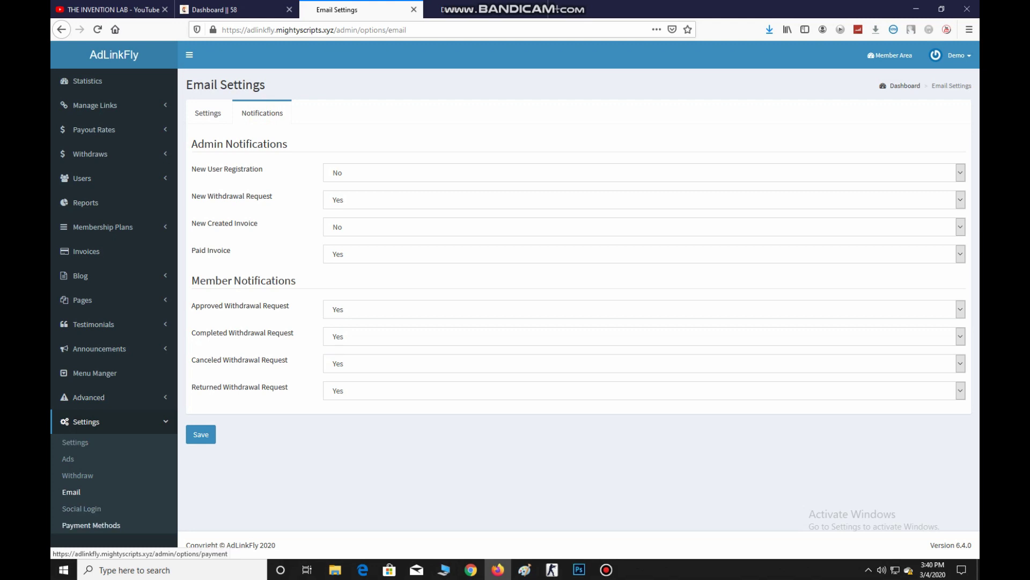
Step: Return to the admin statistics dashboard and inspect the 2020-03-04 point on the views chart
{"action": "left_click", "coordinate": [83, 81]}
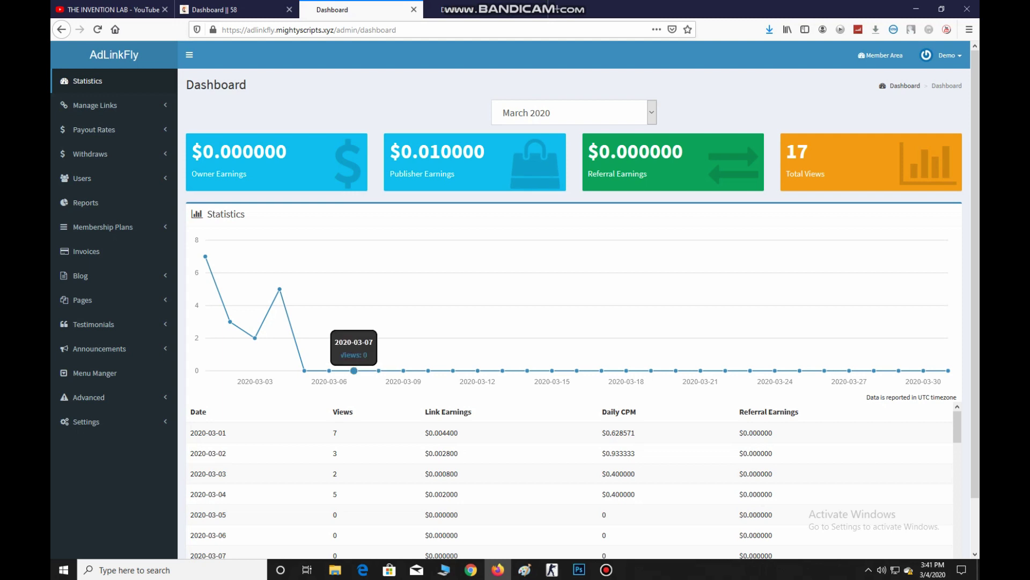
{"action": "mouse_move", "coordinate": [280, 289]}
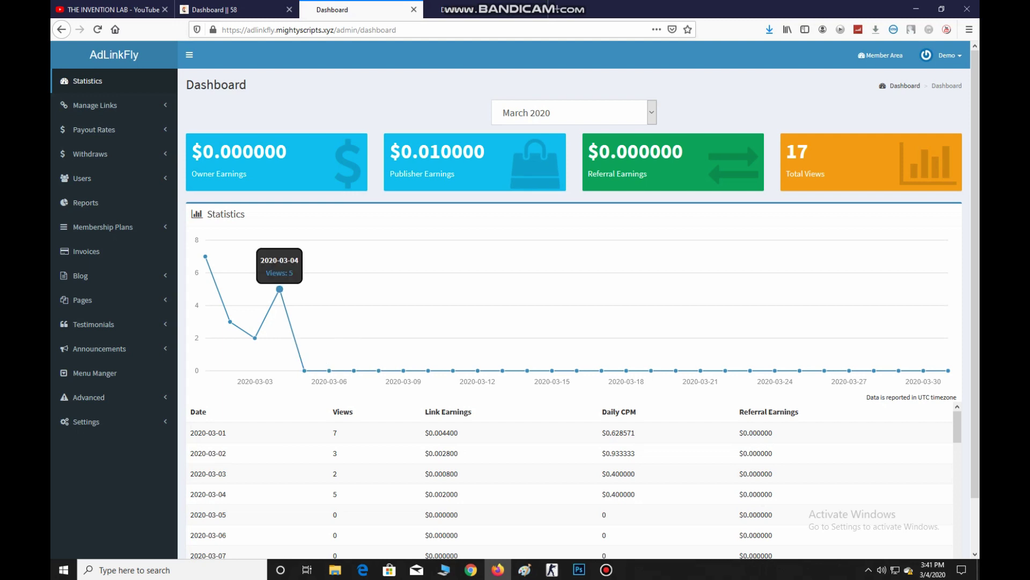